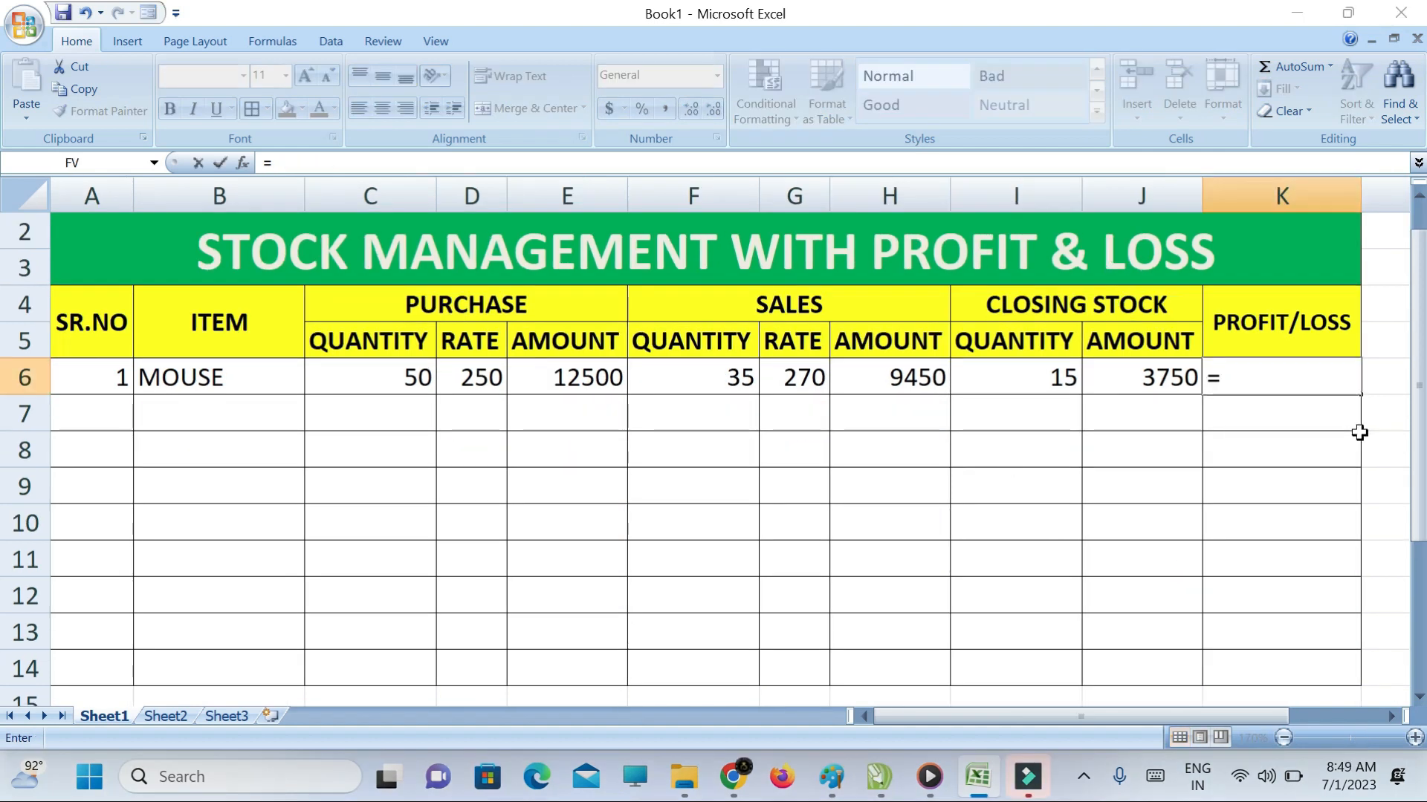
Enter the profit/loss formula =J6+H6-E6 in cell K6 for the MOUSE row.
{"action": "key", "text": "BackSpace"}
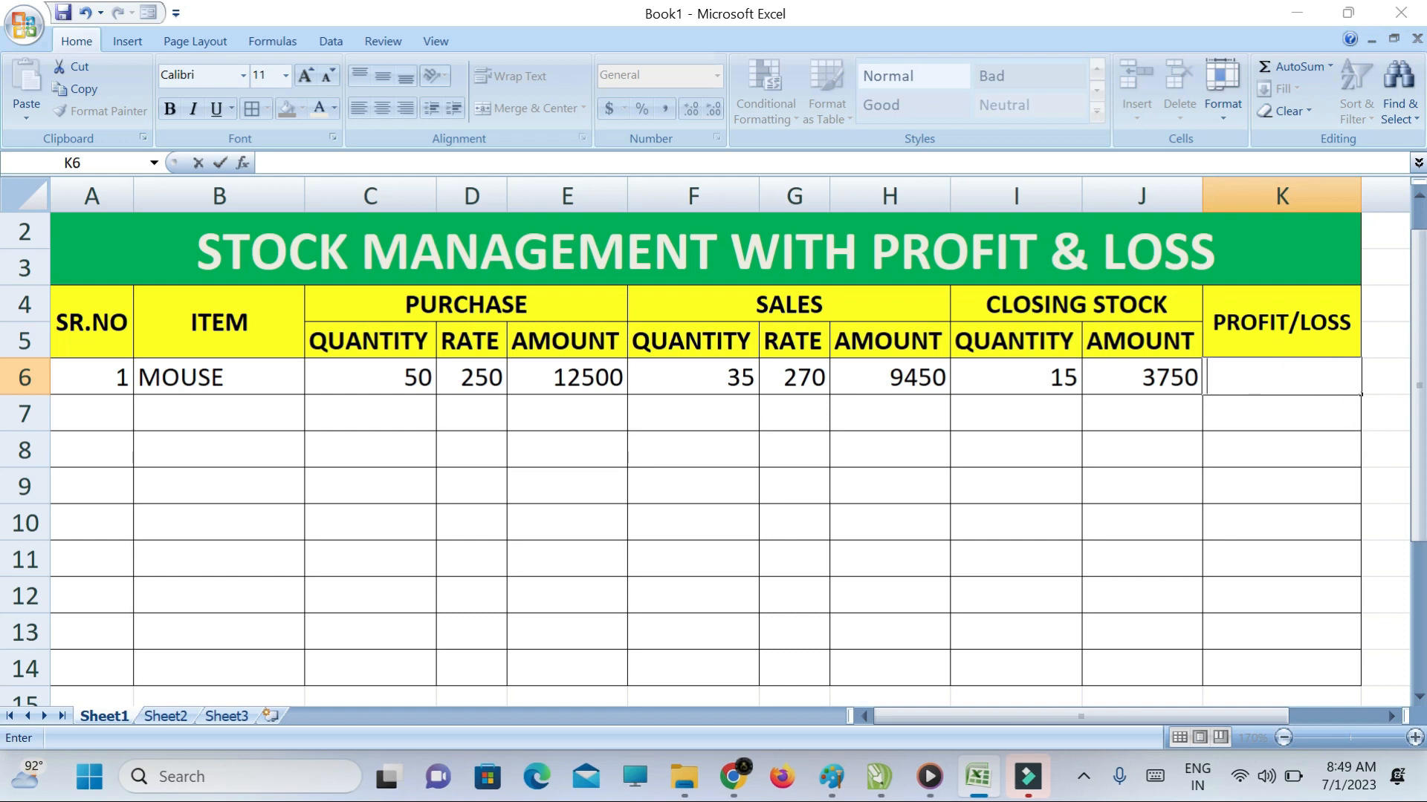
{"action": "type", "text": "="}
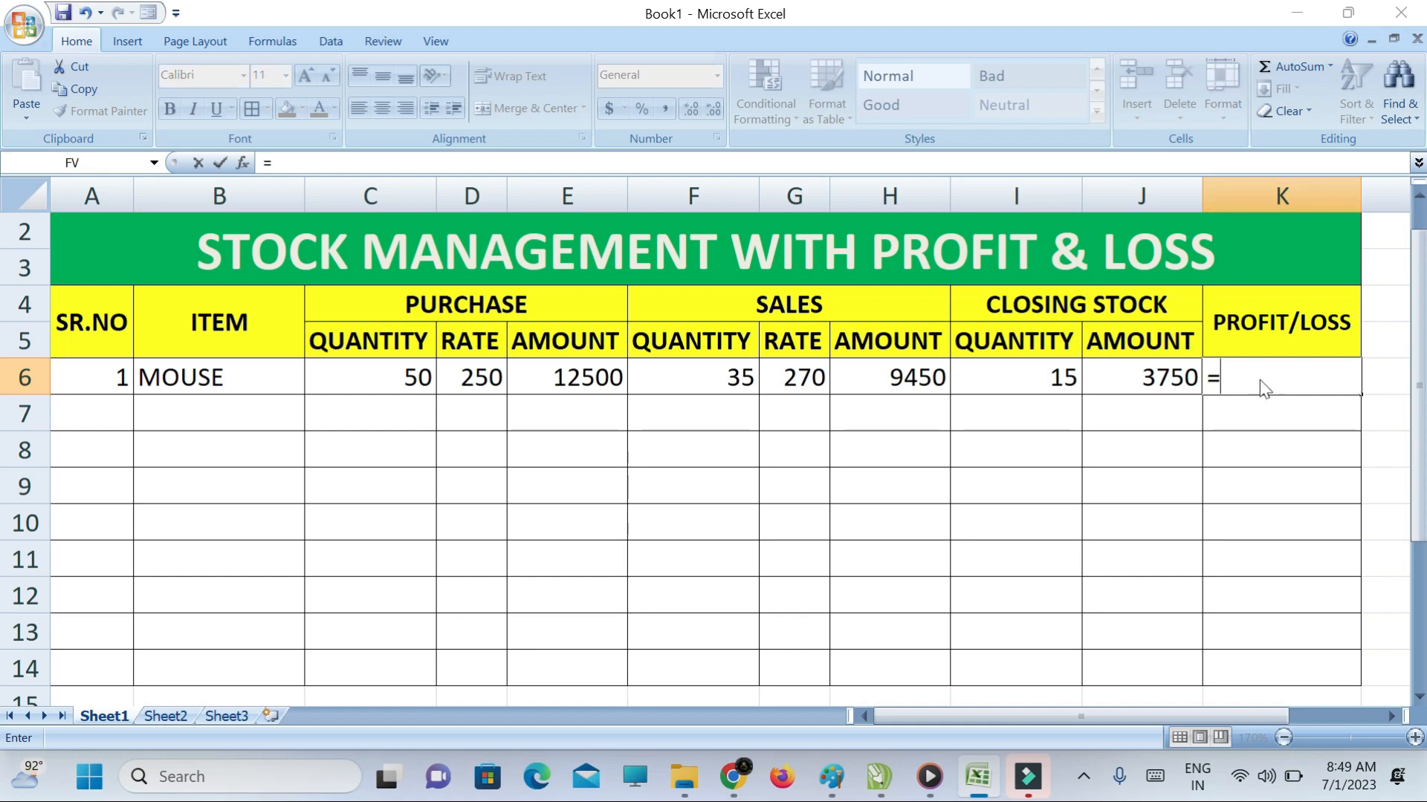
{"action": "left_click", "coordinate": [1170, 388]}
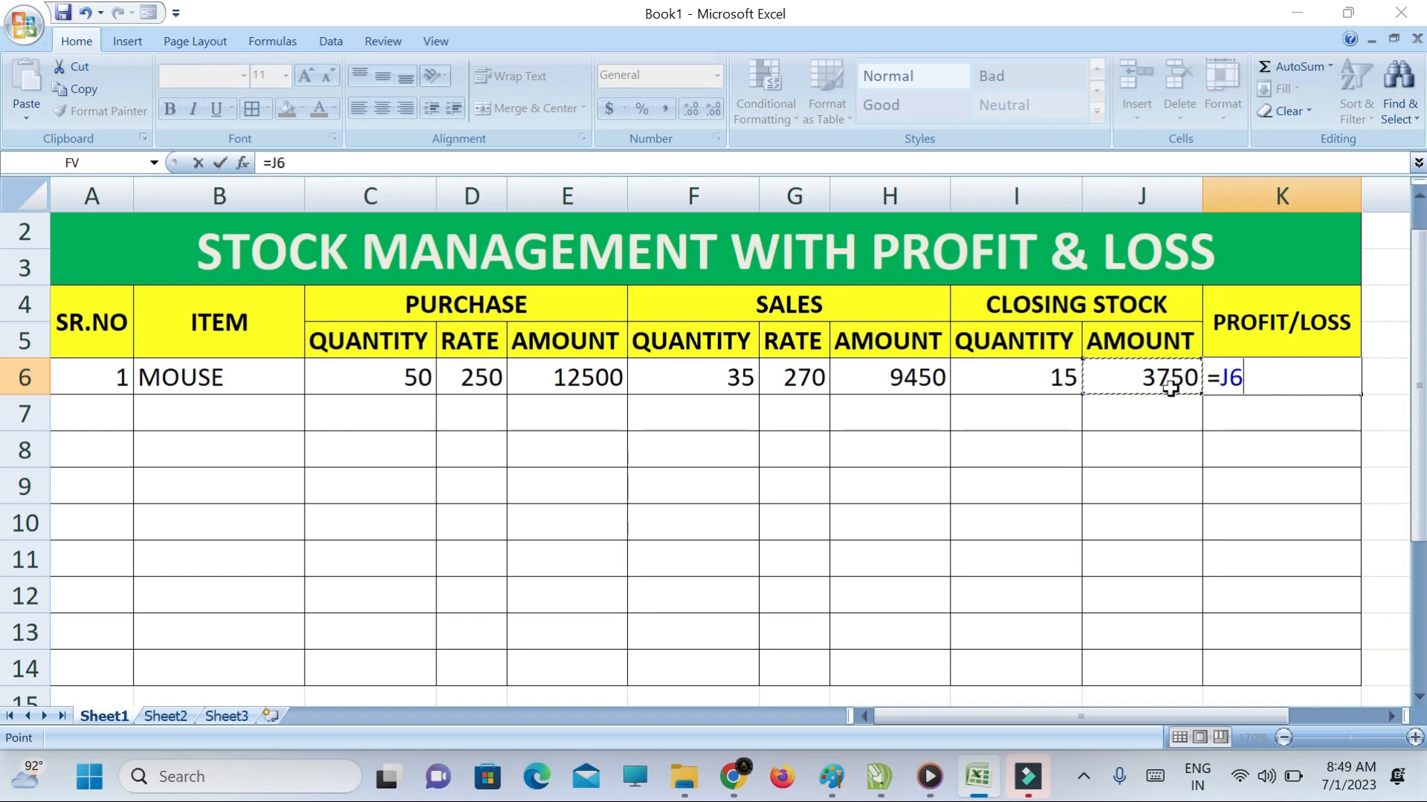
{"action": "type", "text": "+"}
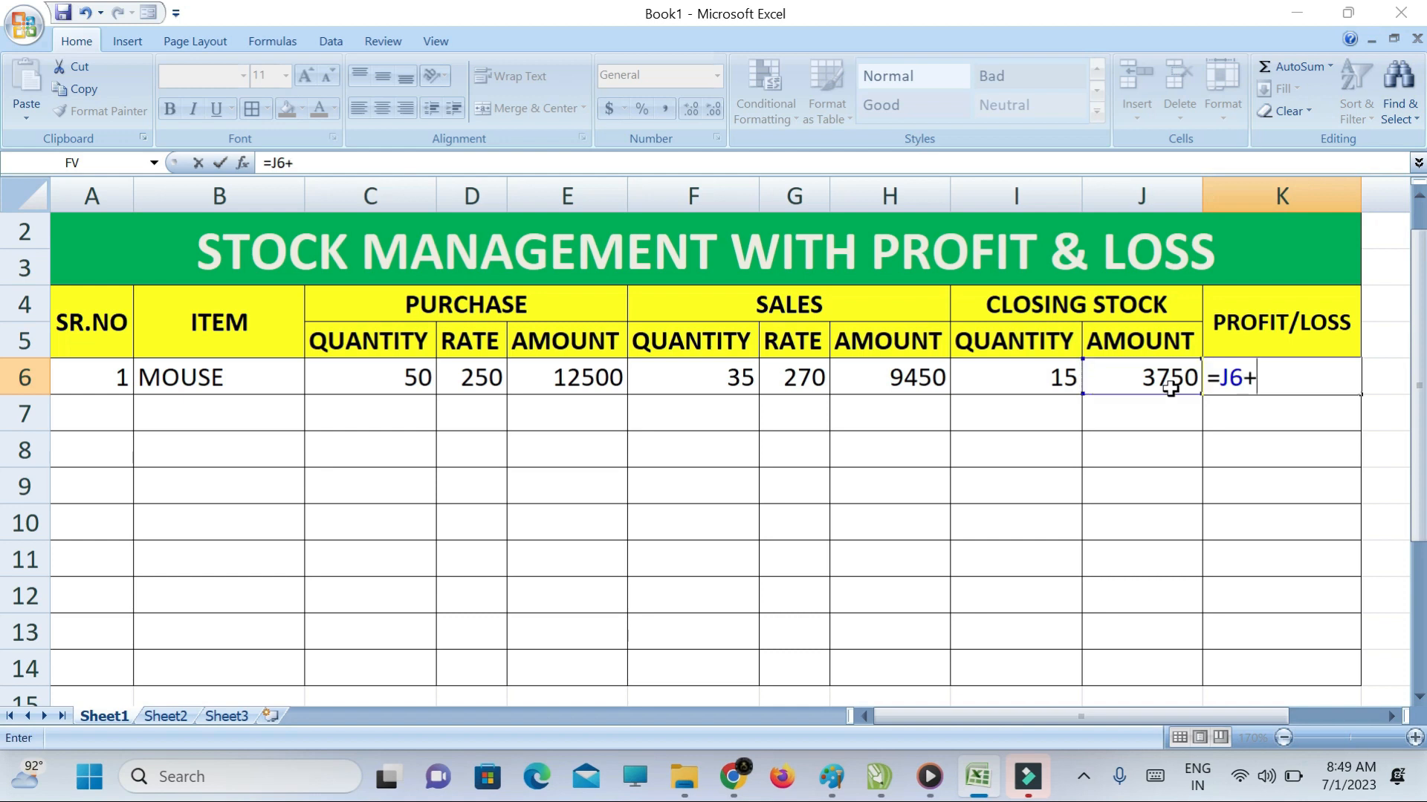
{"action": "left_click", "coordinate": [871, 388]}
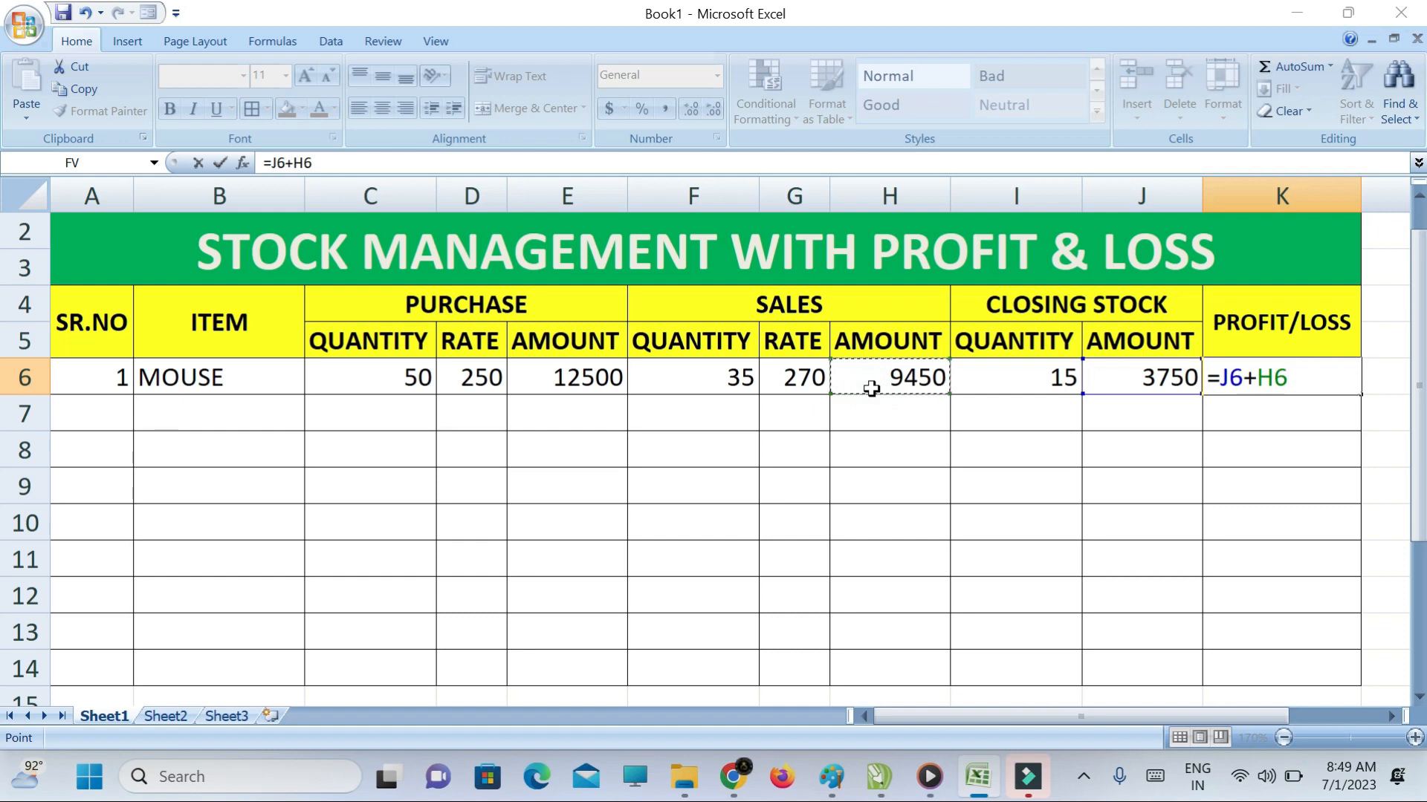
{"action": "type", "text": "_"}
{"action": "key", "text": "BackSpace"}
{"action": "type", "text": "-"}
{"action": "left_click", "coordinate": [586, 380]}
{"action": "key", "text": "Return"}
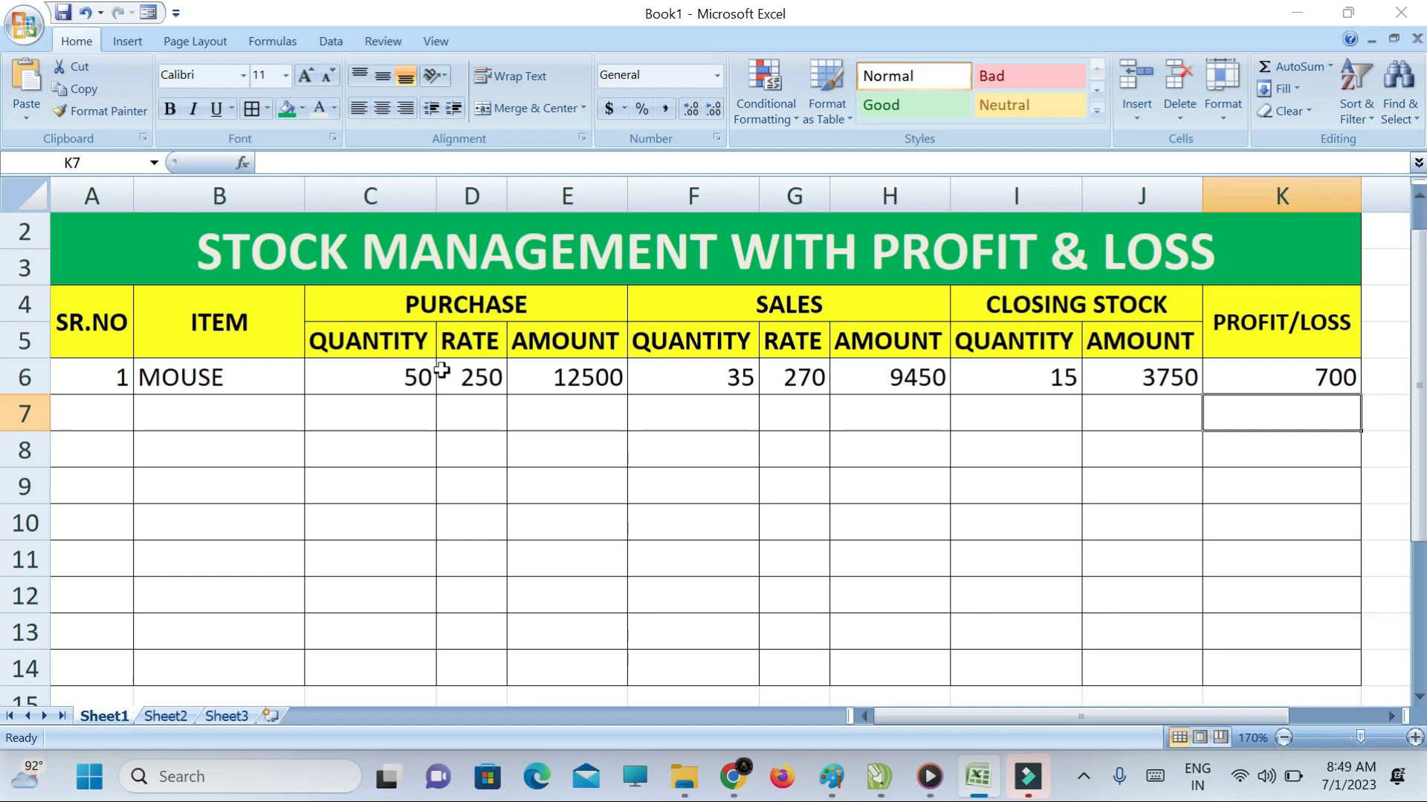
Start the second stock entry in row 7 with serial number 2 and item name KEBOARD.
{"action": "left_click", "coordinate": [80, 417]}
{"action": "type", "text": "2"}
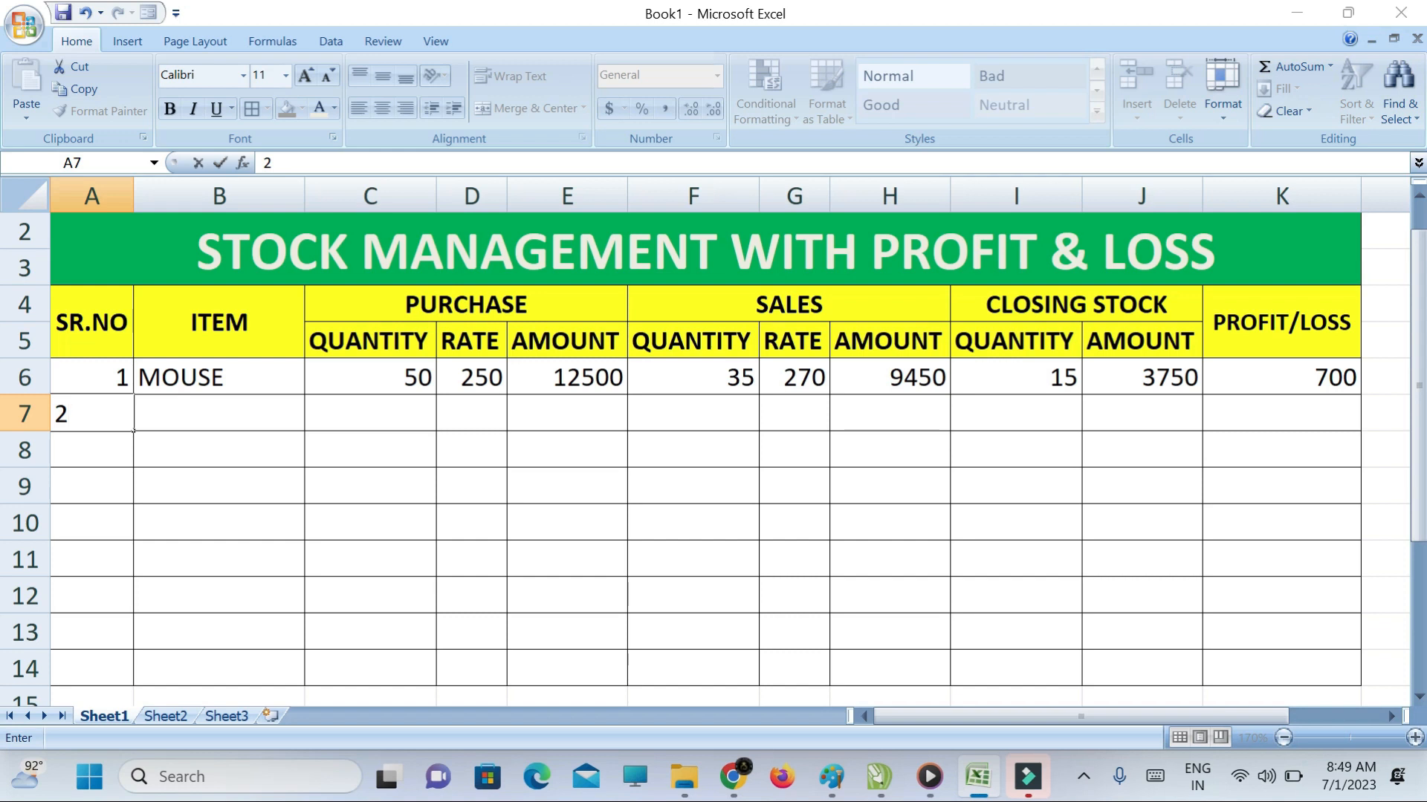
{"action": "key", "text": "Tab"}
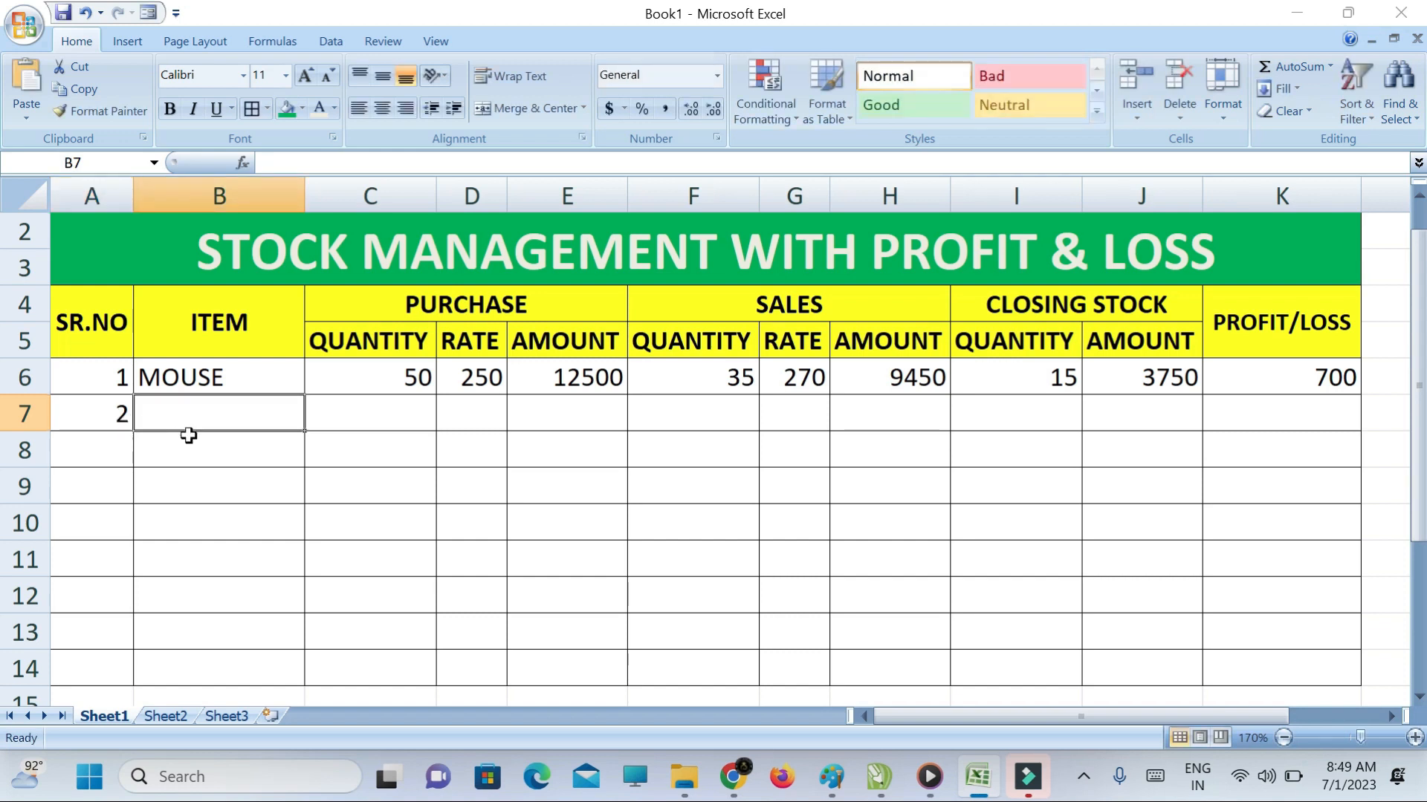
{"action": "type", "text": "KE"}
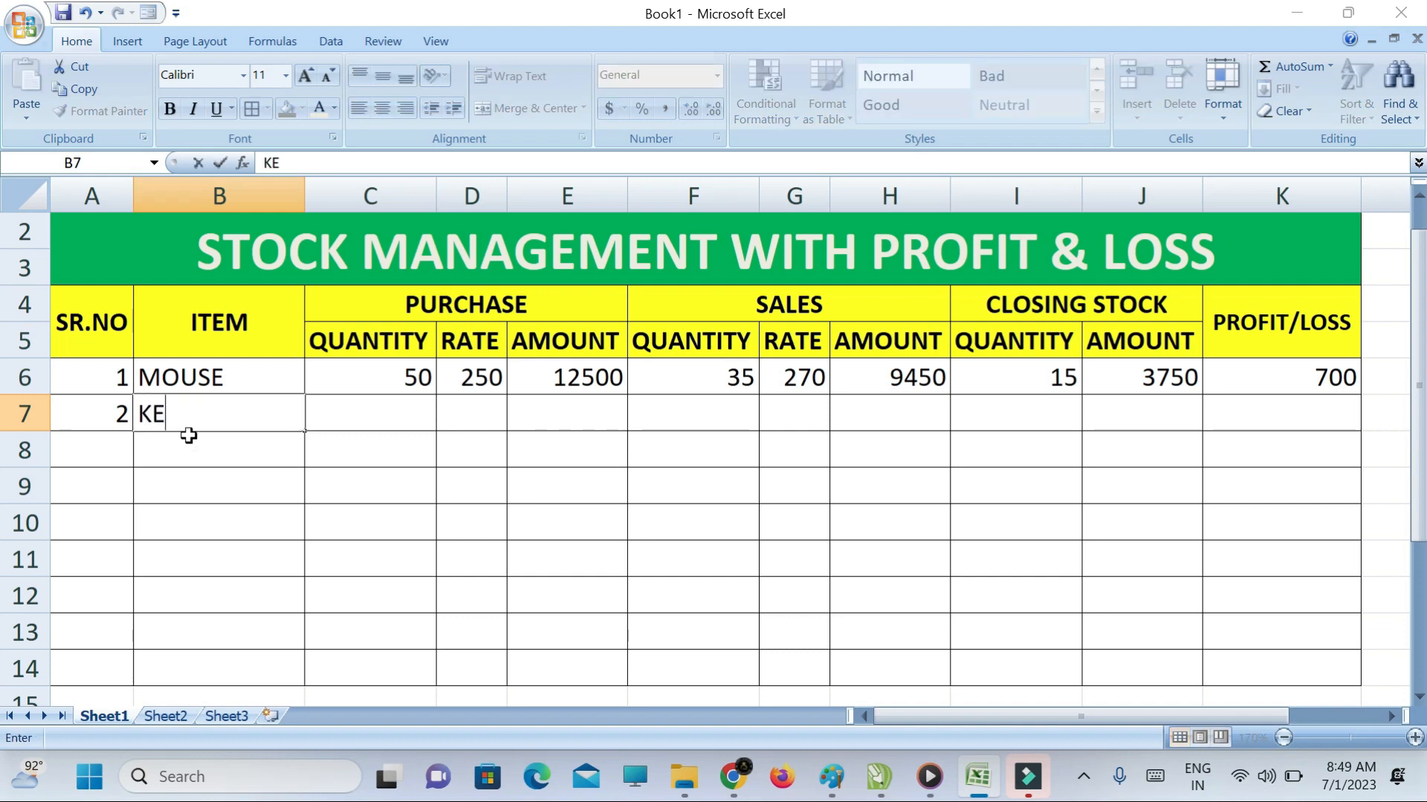
{"action": "type", "text": "BOARD"}
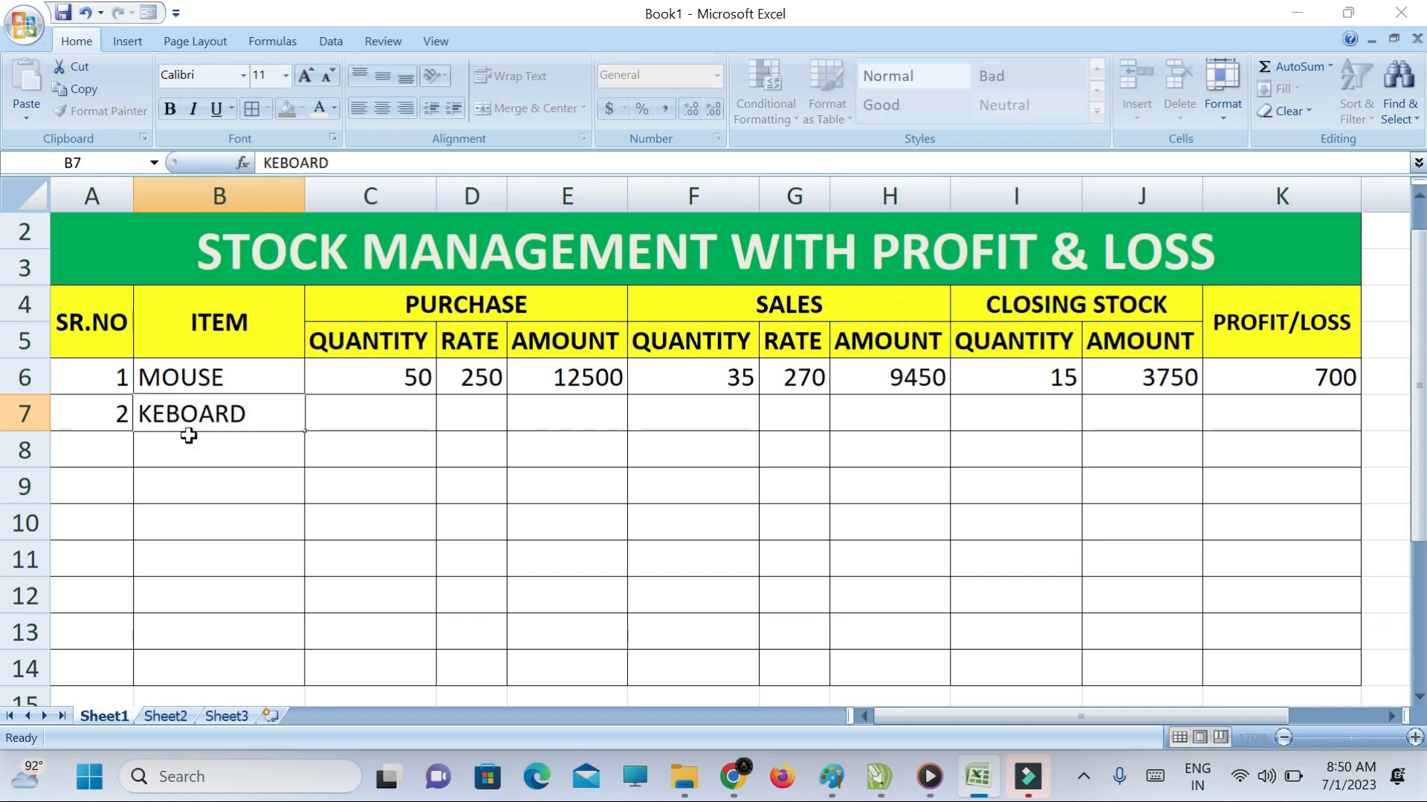
{"action": "key", "text": "Tab"}
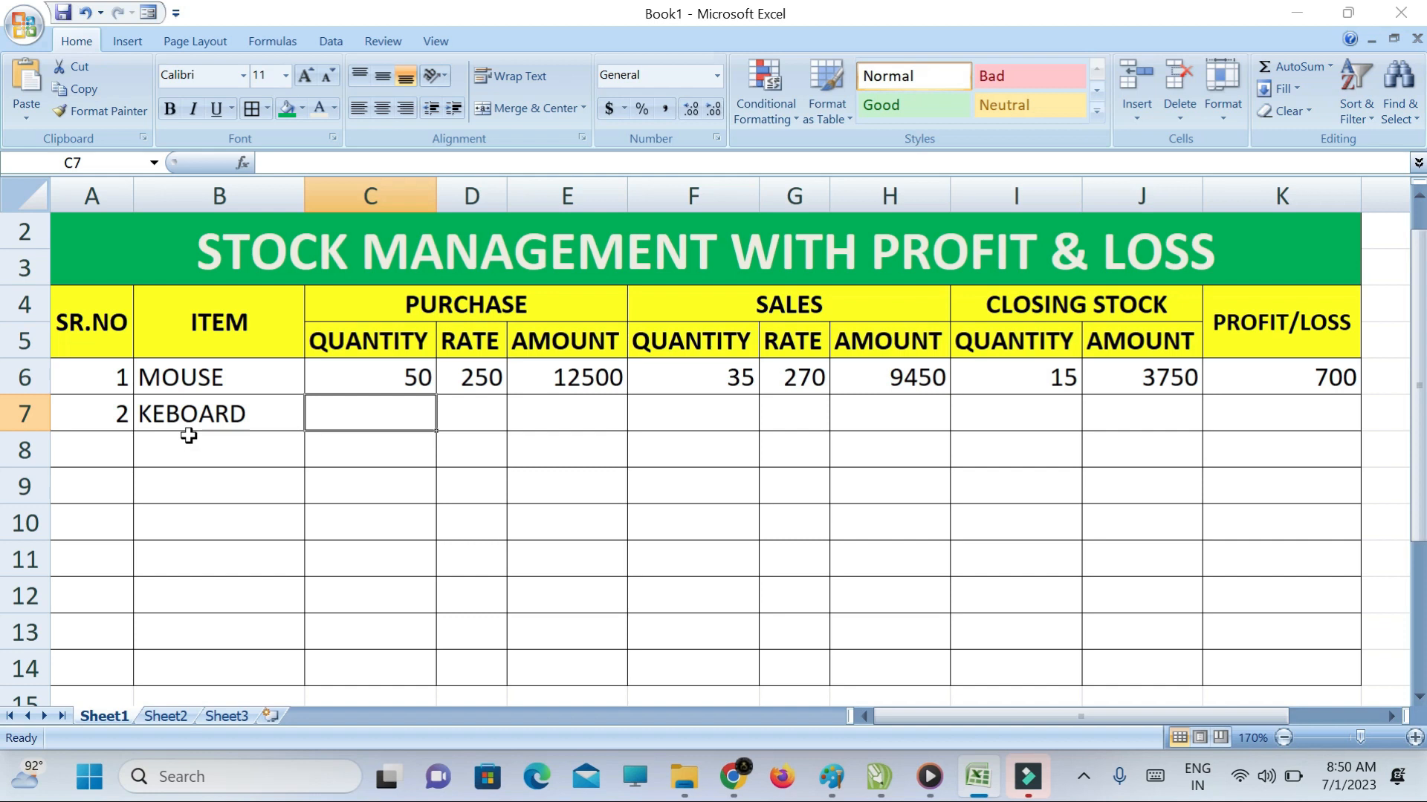
Enter purchase quantity 25 and rate 350 in row 7, and fill the purchase amount formula from E6 down to E13.
{"action": "type", "text": "25"}
{"action": "key", "text": "Tab"}
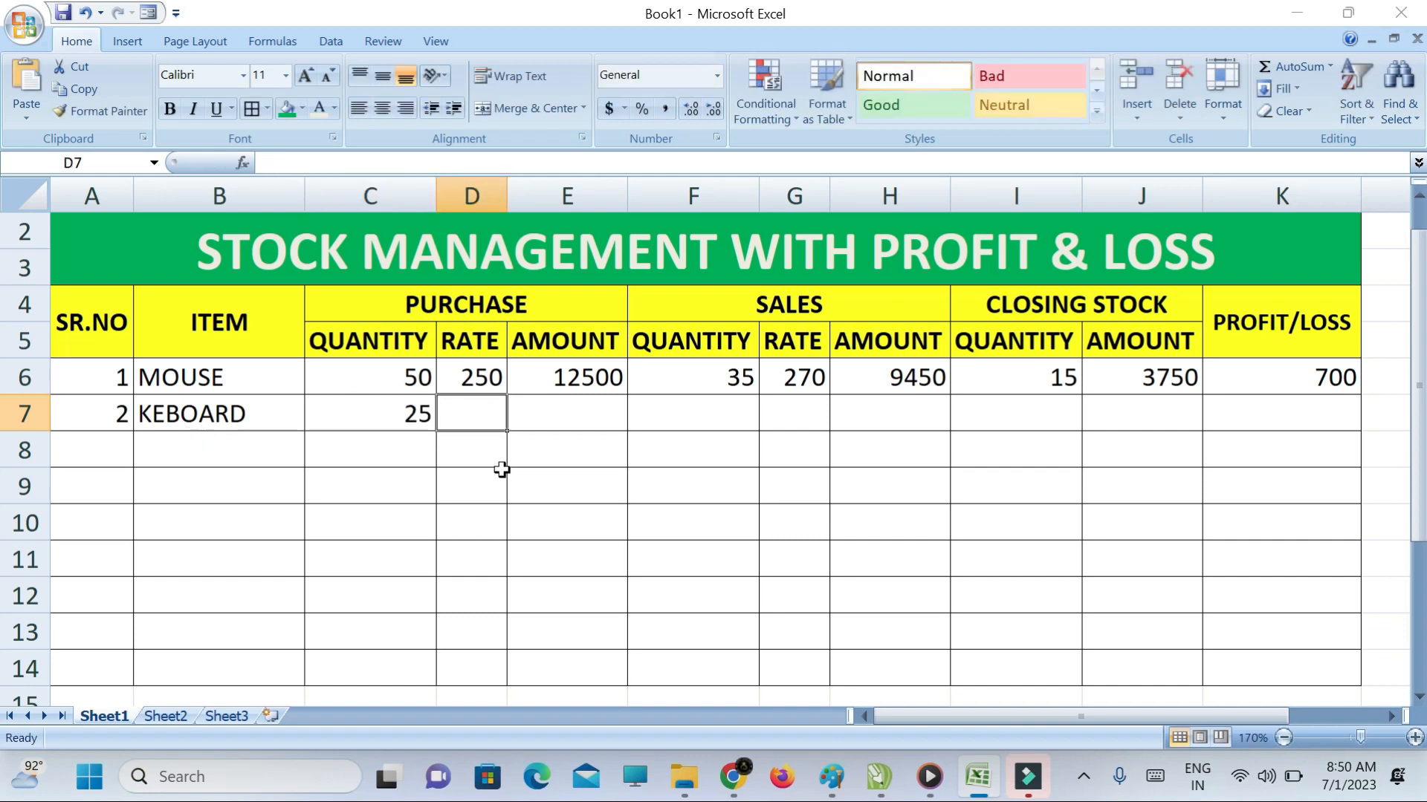
{"action": "type", "text": "350"}
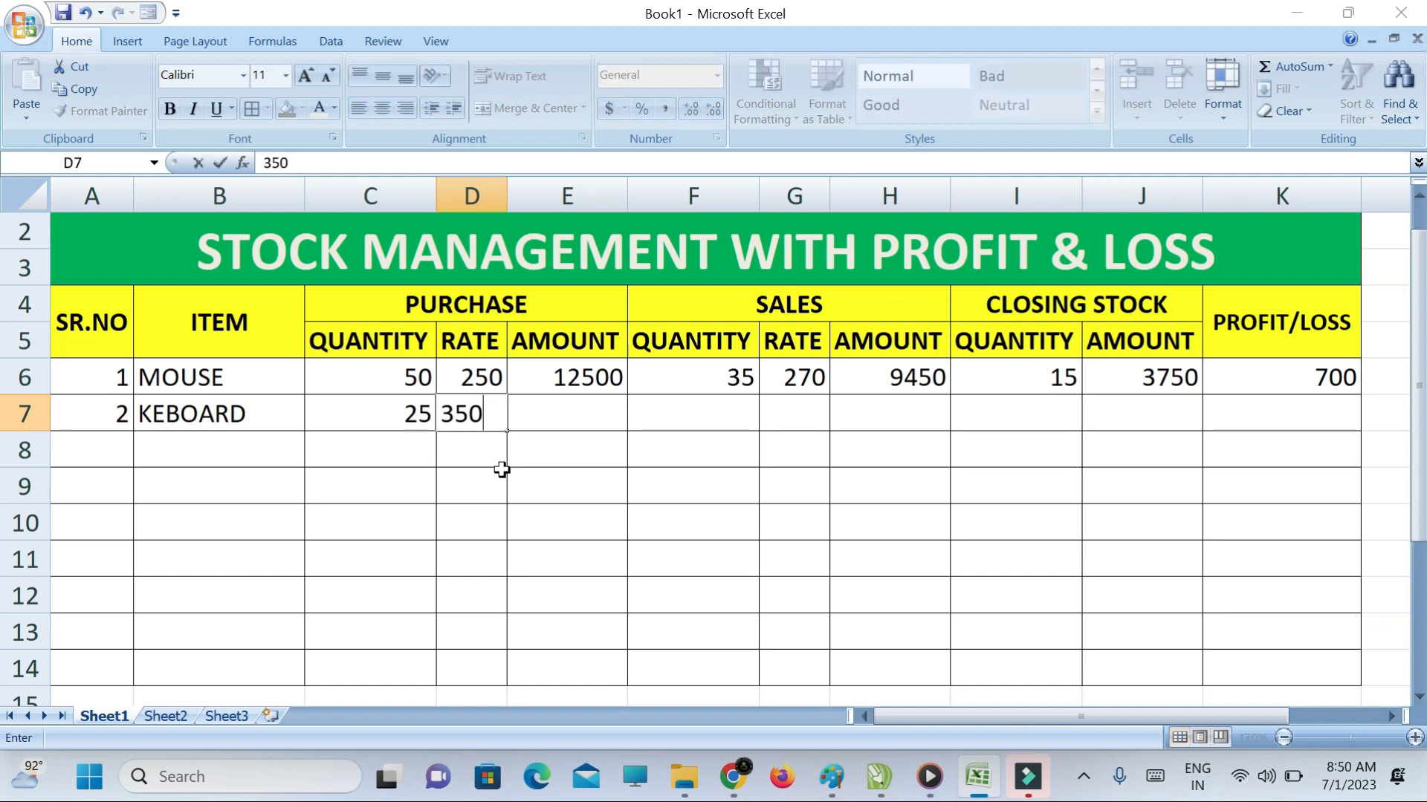
{"action": "key", "text": "Tab"}
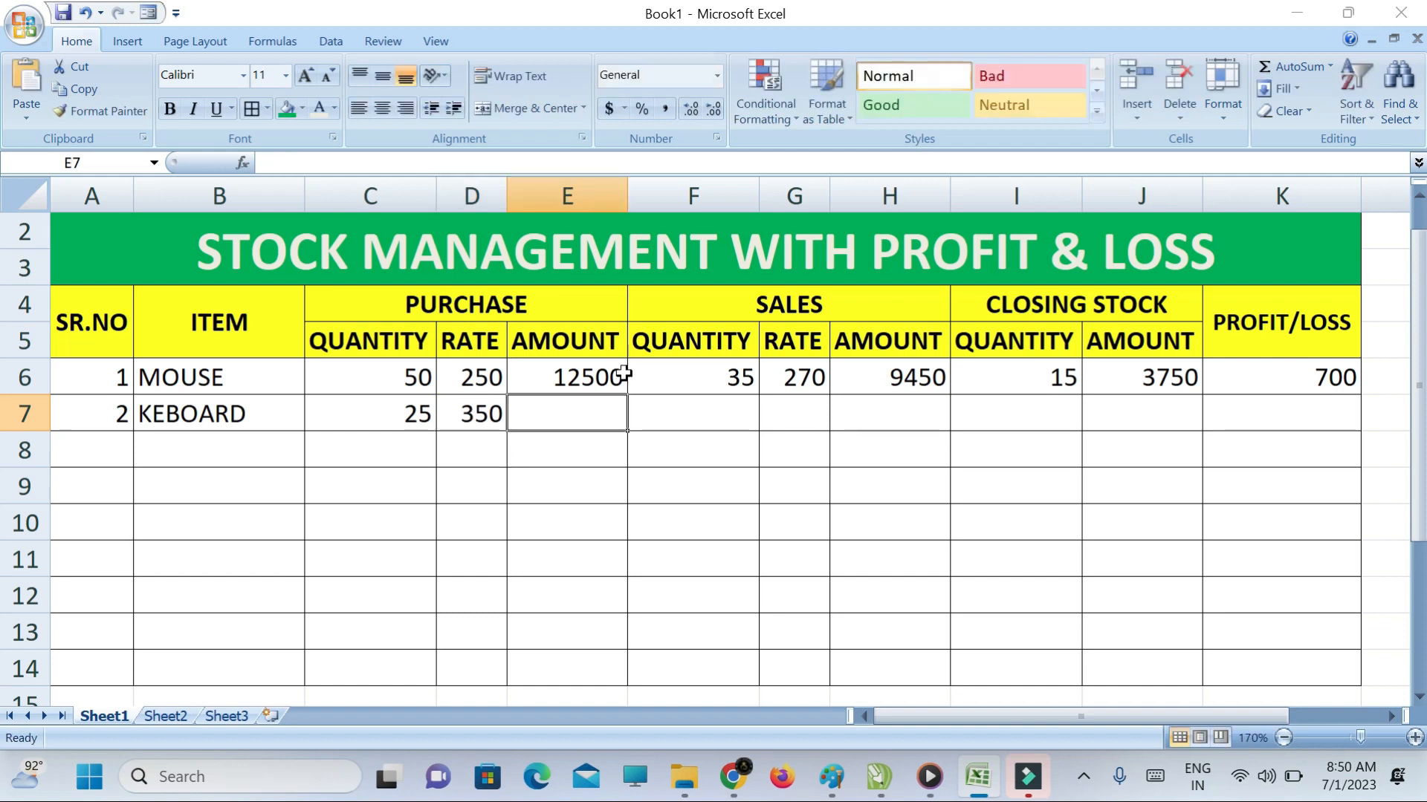
{"action": "left_click", "coordinate": [595, 380]}
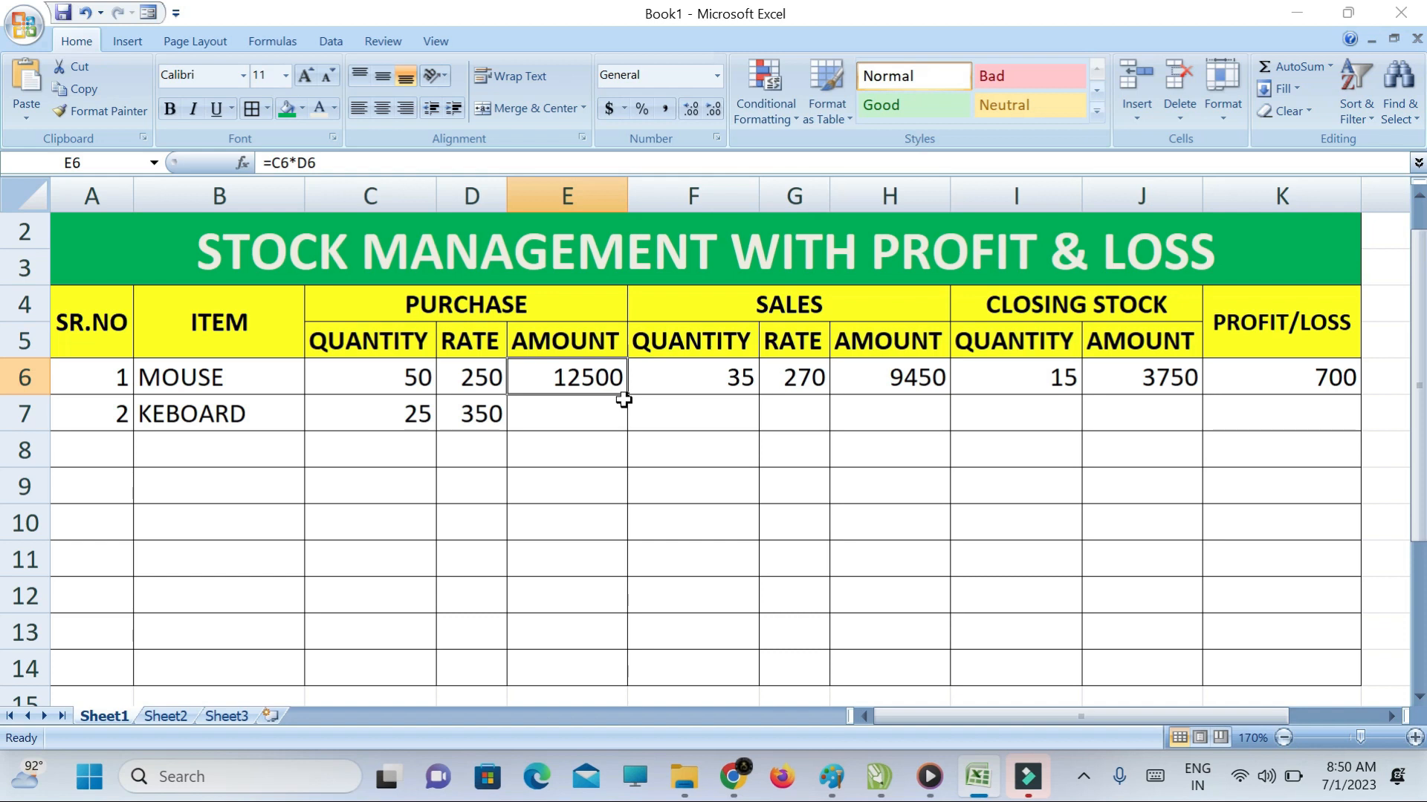
{"action": "left_click_drag", "start_coordinate": [628, 394], "coordinate": [586, 649]}
Enter sales quantity 15 and sales rate 375 for the KEBOARD item in row 7.
{"action": "left_click", "coordinate": [697, 410]}
{"action": "key", "text": "BackSpace"}
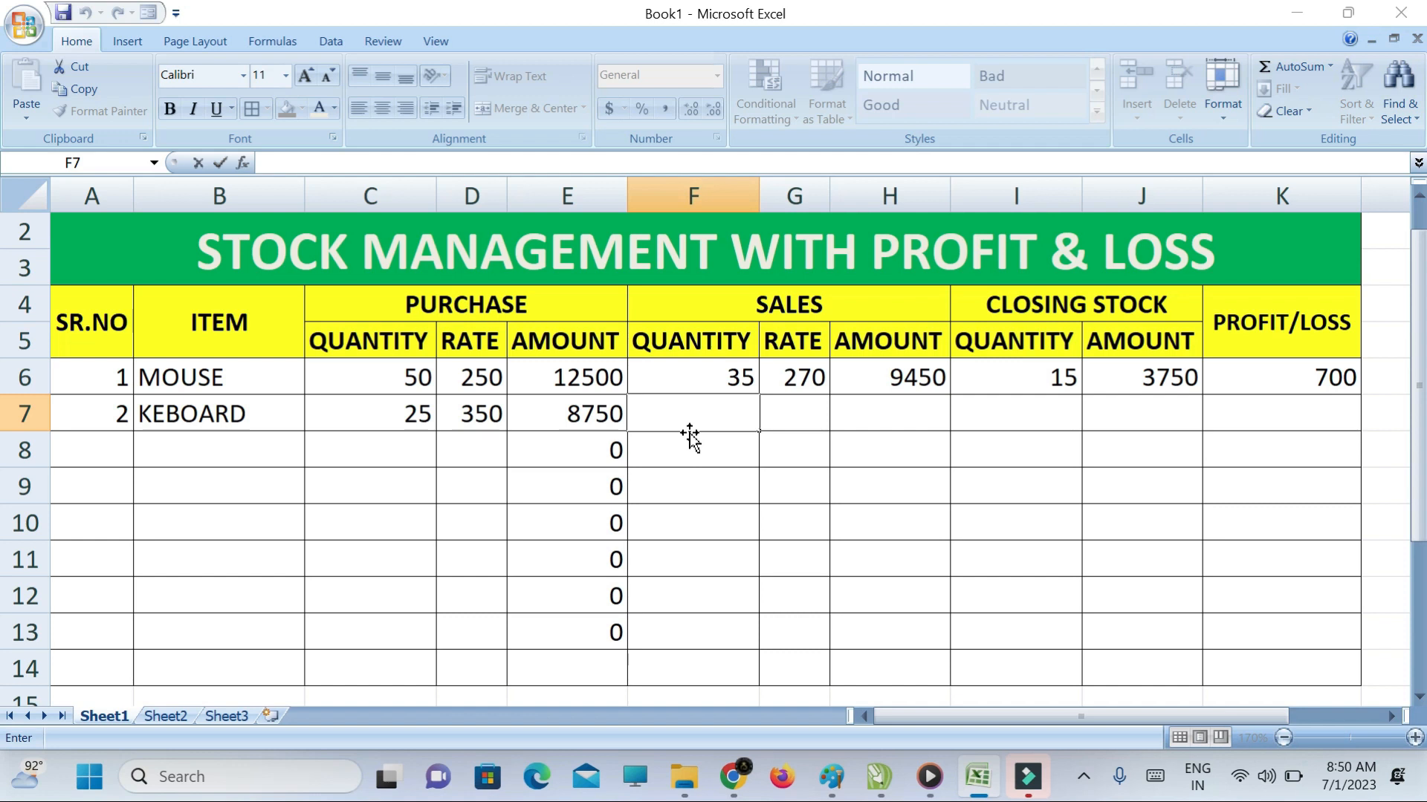
{"action": "type", "text": "15"}
{"action": "key", "text": "Tab"}
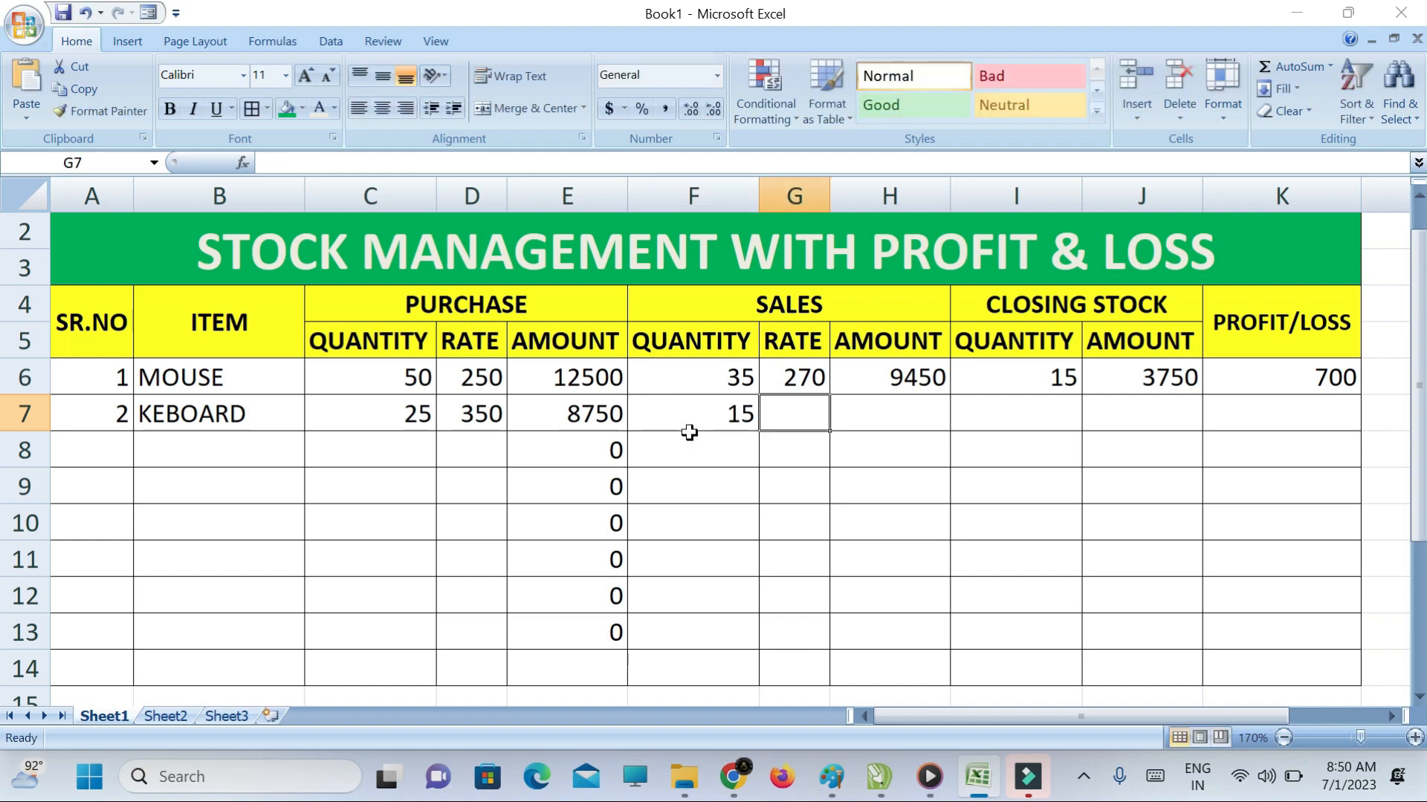
{"action": "type", "text": "375"}
{"action": "key", "text": "Tab"}
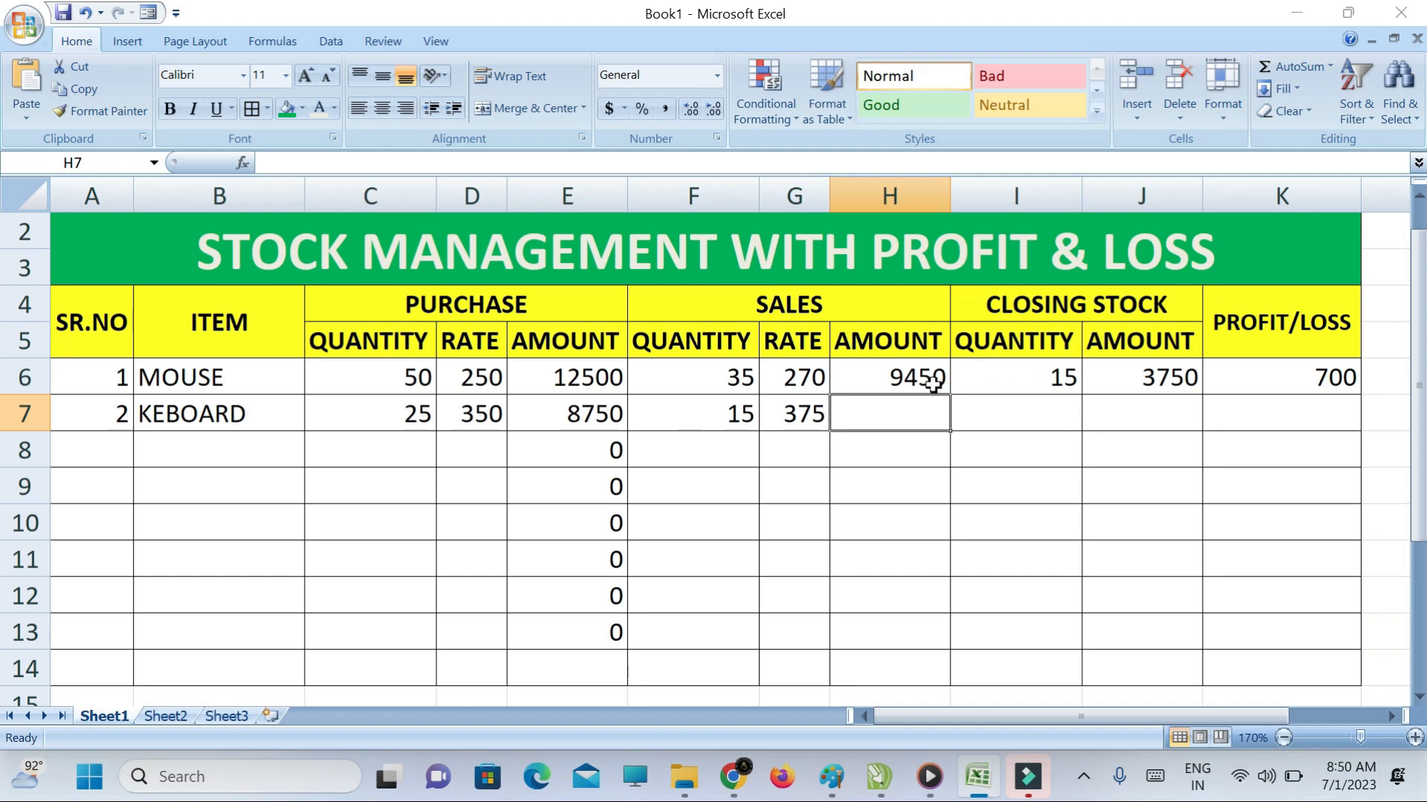
Fill the sales amount formula in H6 and the closing stock quantity formula in I6 down to row 13.
{"action": "left_click", "coordinate": [927, 382]}
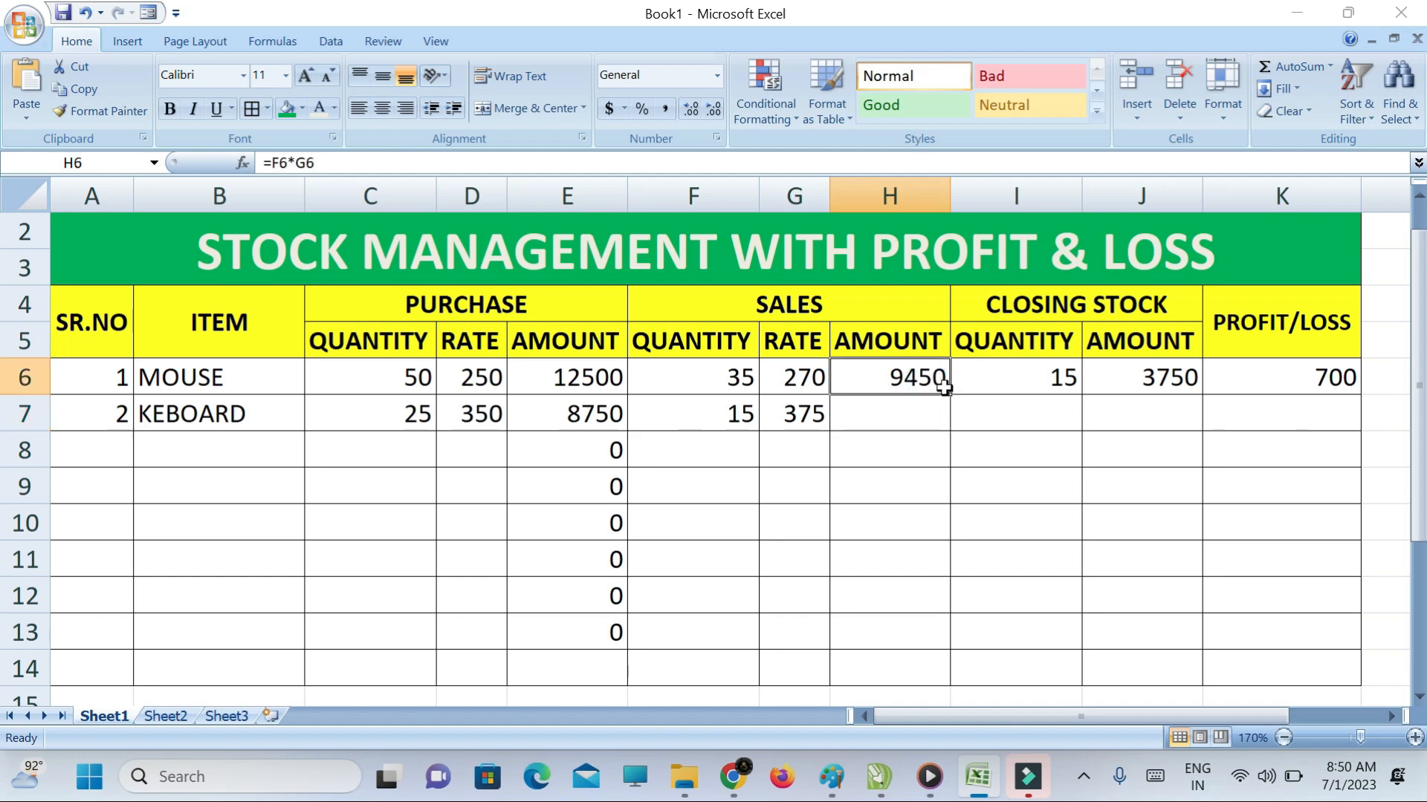
{"action": "left_click_drag", "start_coordinate": [948, 495], "coordinate": [896, 642]}
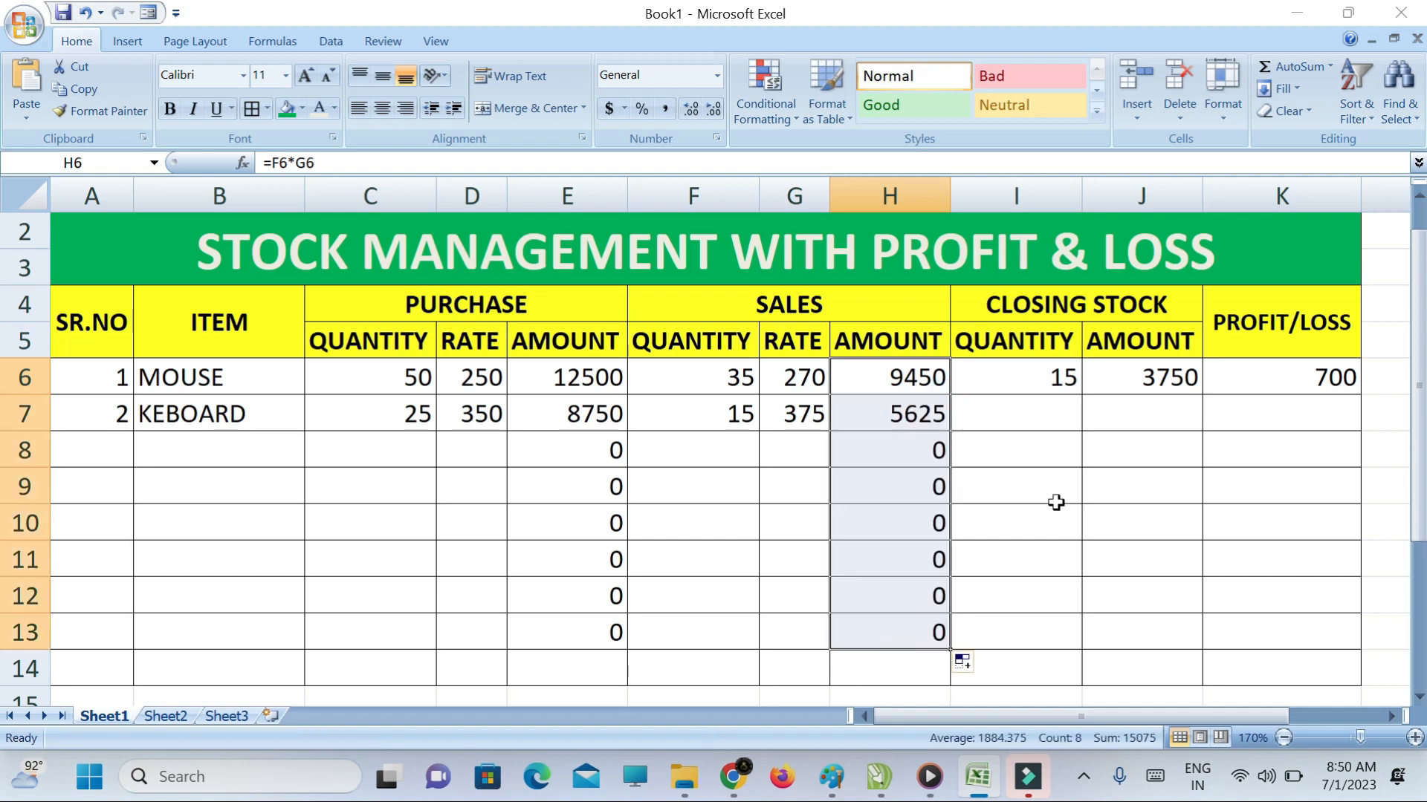
{"action": "left_click", "coordinate": [1059, 376]}
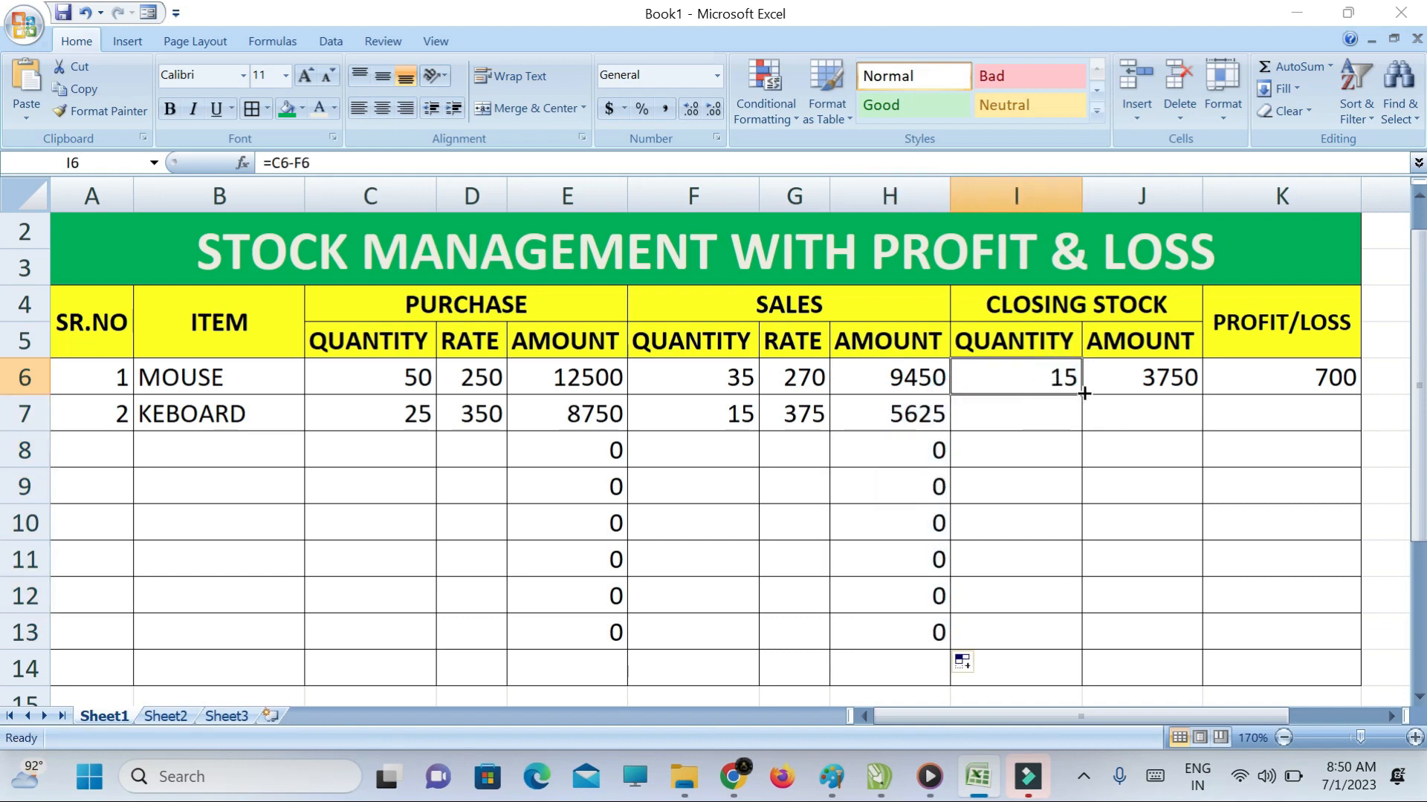
{"action": "left_click", "coordinate": [1006, 411]}
{"action": "double_click", "coordinate": [1006, 408]}
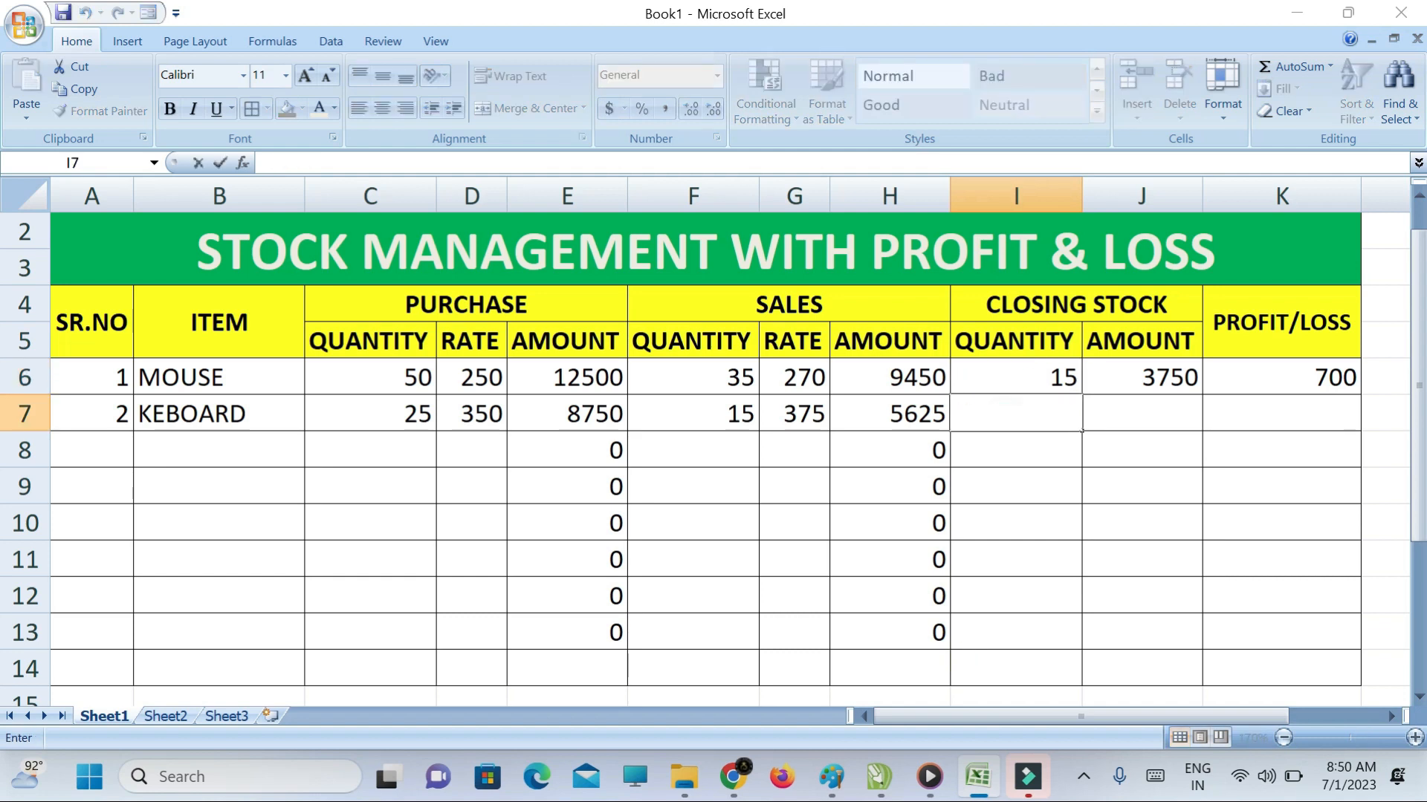
{"action": "left_click", "coordinate": [1027, 375]}
{"action": "left_click_drag", "start_coordinate": [1079, 390], "coordinate": [1052, 633]}
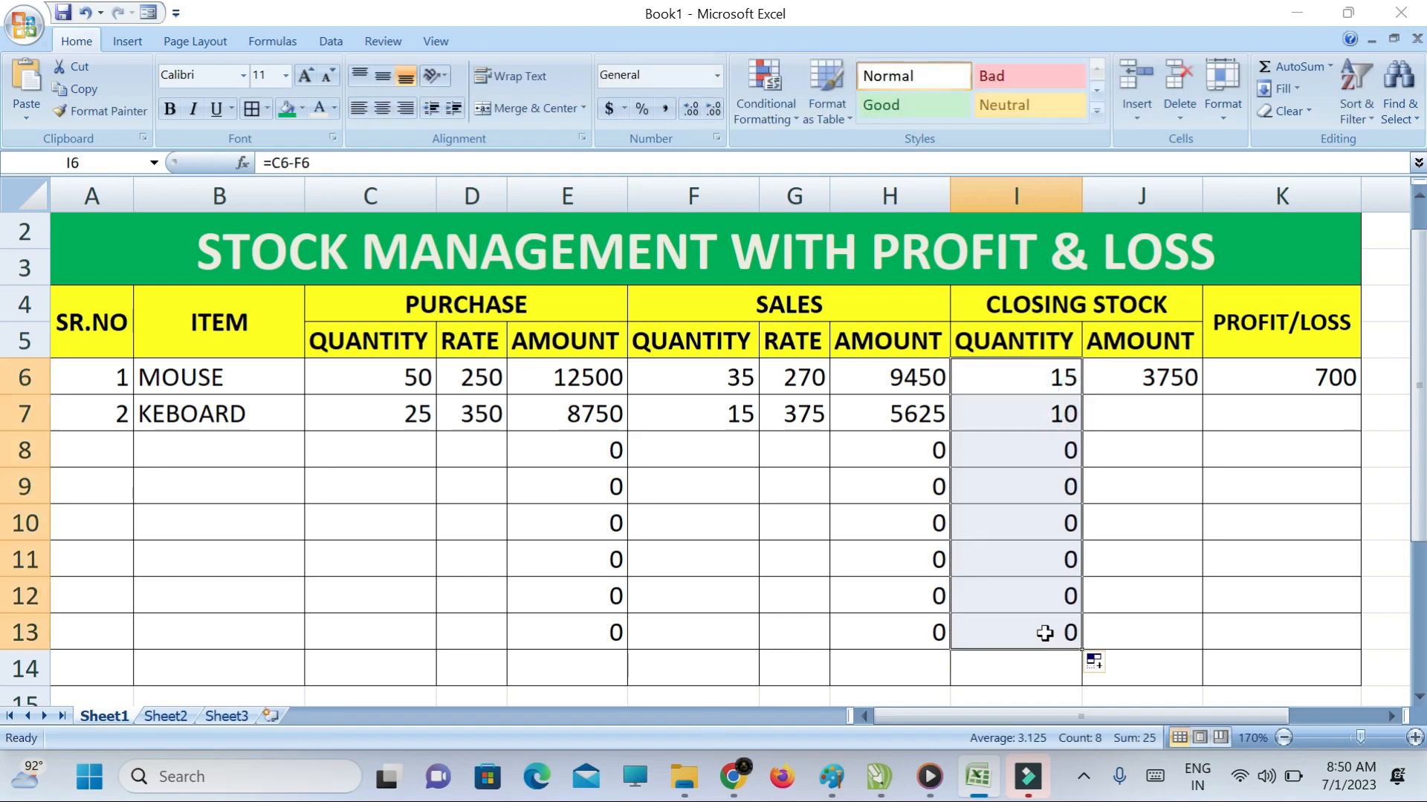
Fill the closing stock amount formula in J6 and the profit/loss formula in K6 down to row 13.
{"action": "left_click", "coordinate": [1154, 381]}
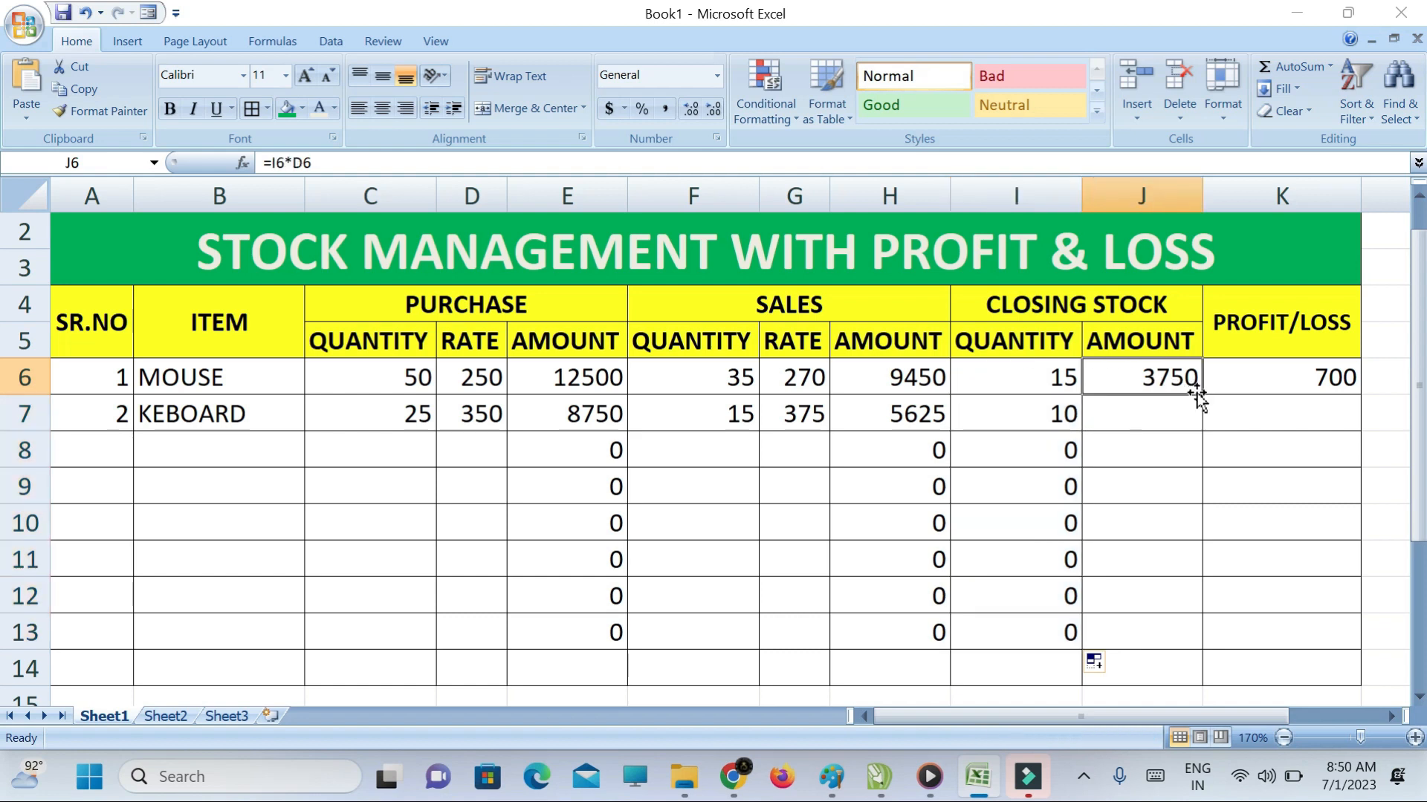
{"action": "left_click_drag", "start_coordinate": [1203, 395], "coordinate": [1159, 637]}
{"action": "left_click", "coordinate": [1332, 385]}
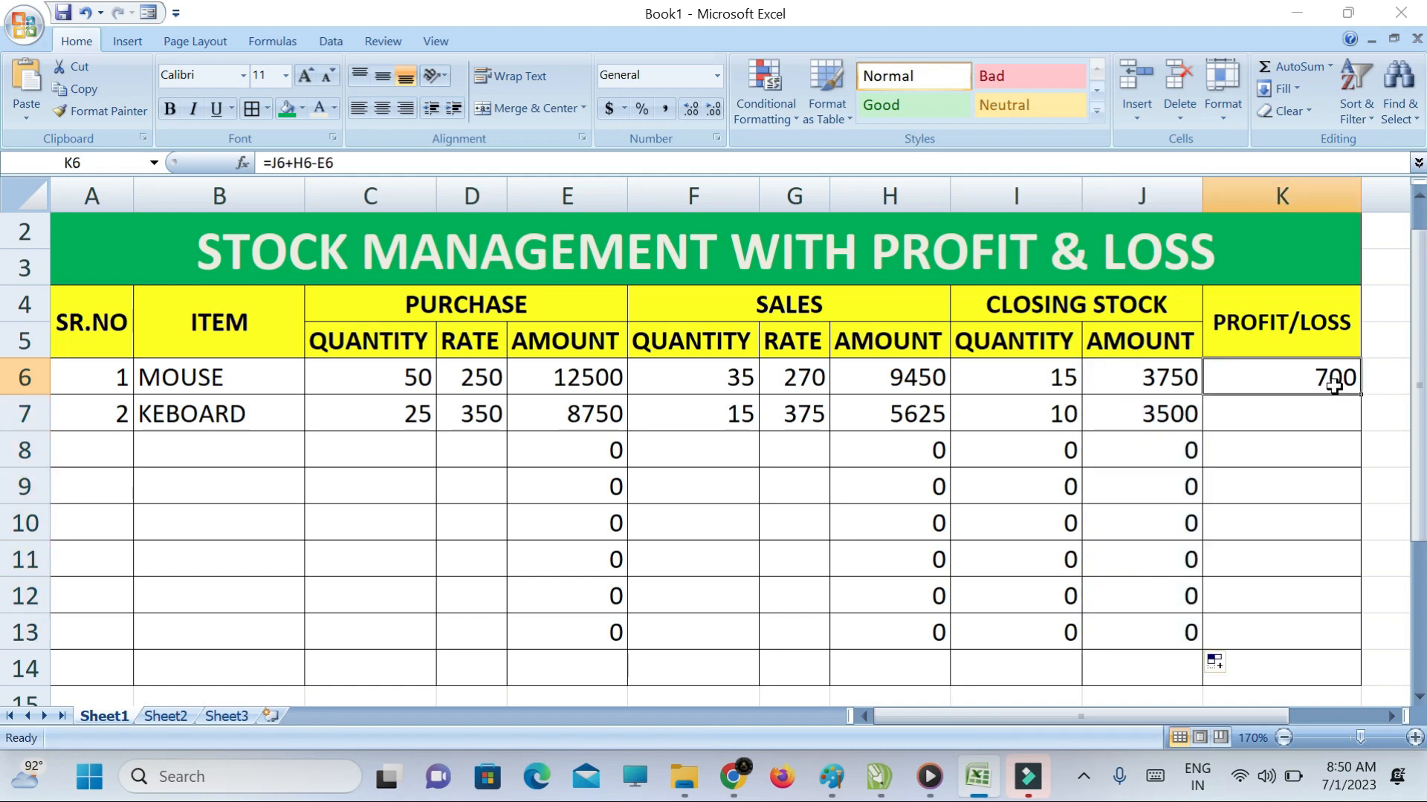
{"action": "left_click_drag", "start_coordinate": [1360, 396], "coordinate": [1297, 640]}
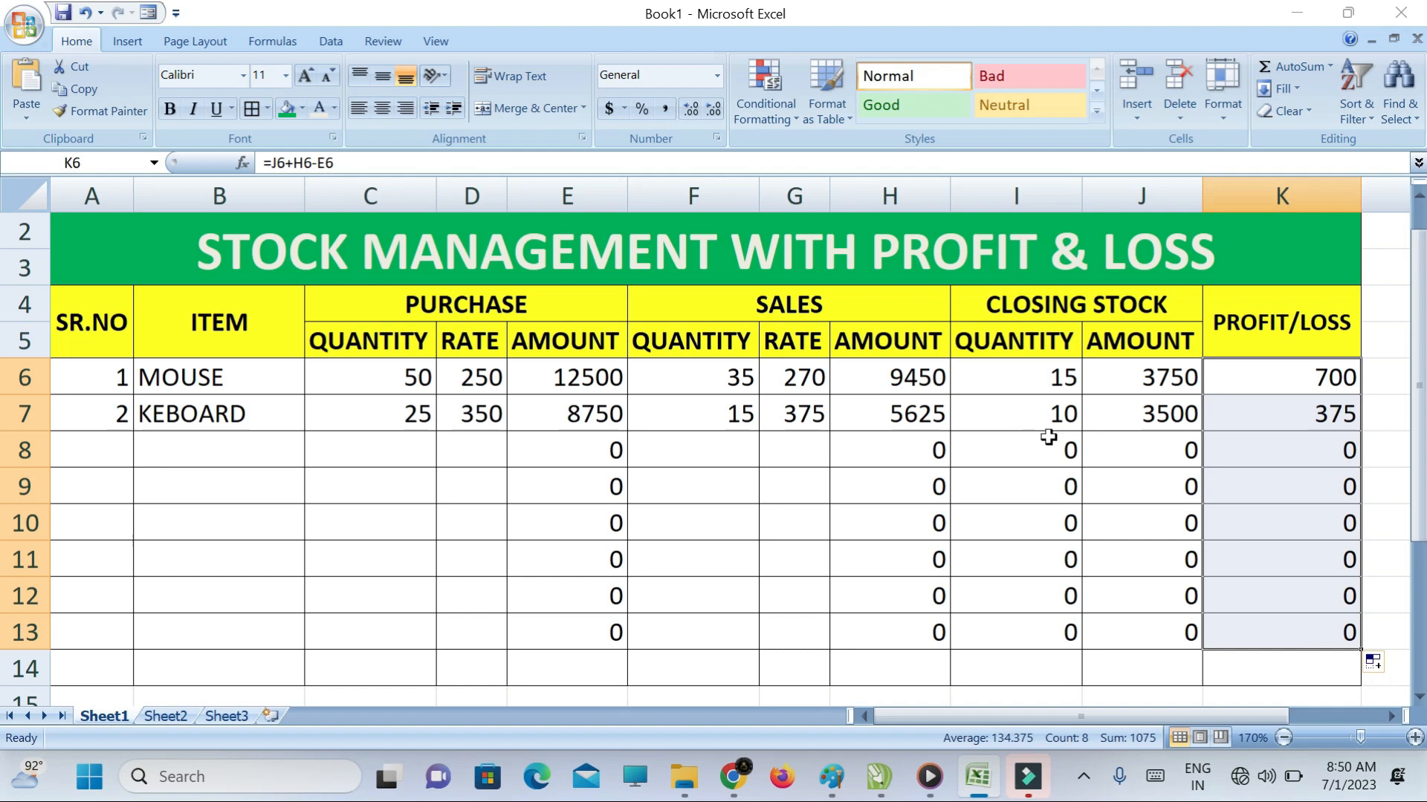
Start the third stock entry in row 8 with serial number 3 and item name LCD.
{"action": "left_click", "coordinate": [403, 524]}
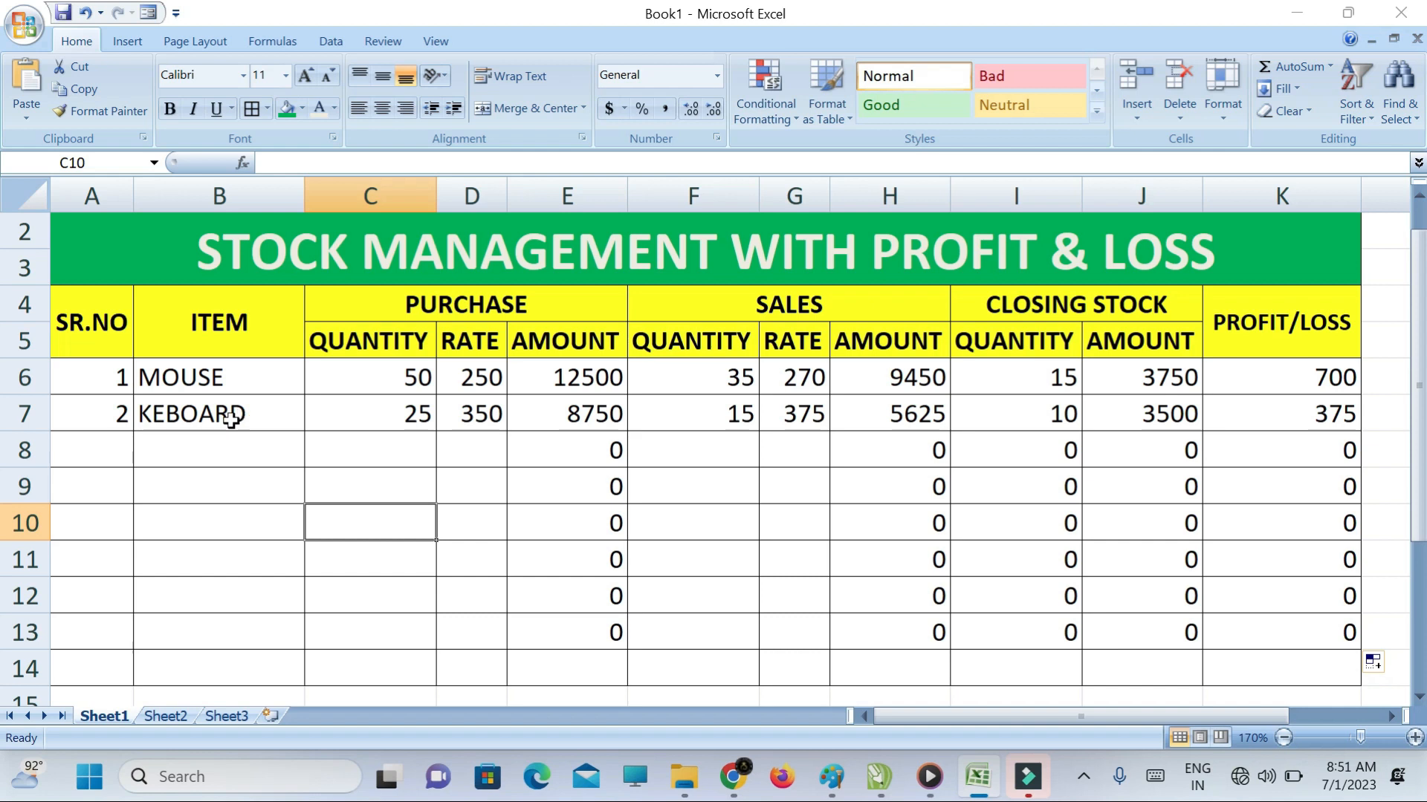
{"action": "left_click", "coordinate": [90, 448]}
{"action": "double_click", "coordinate": [90, 449]}
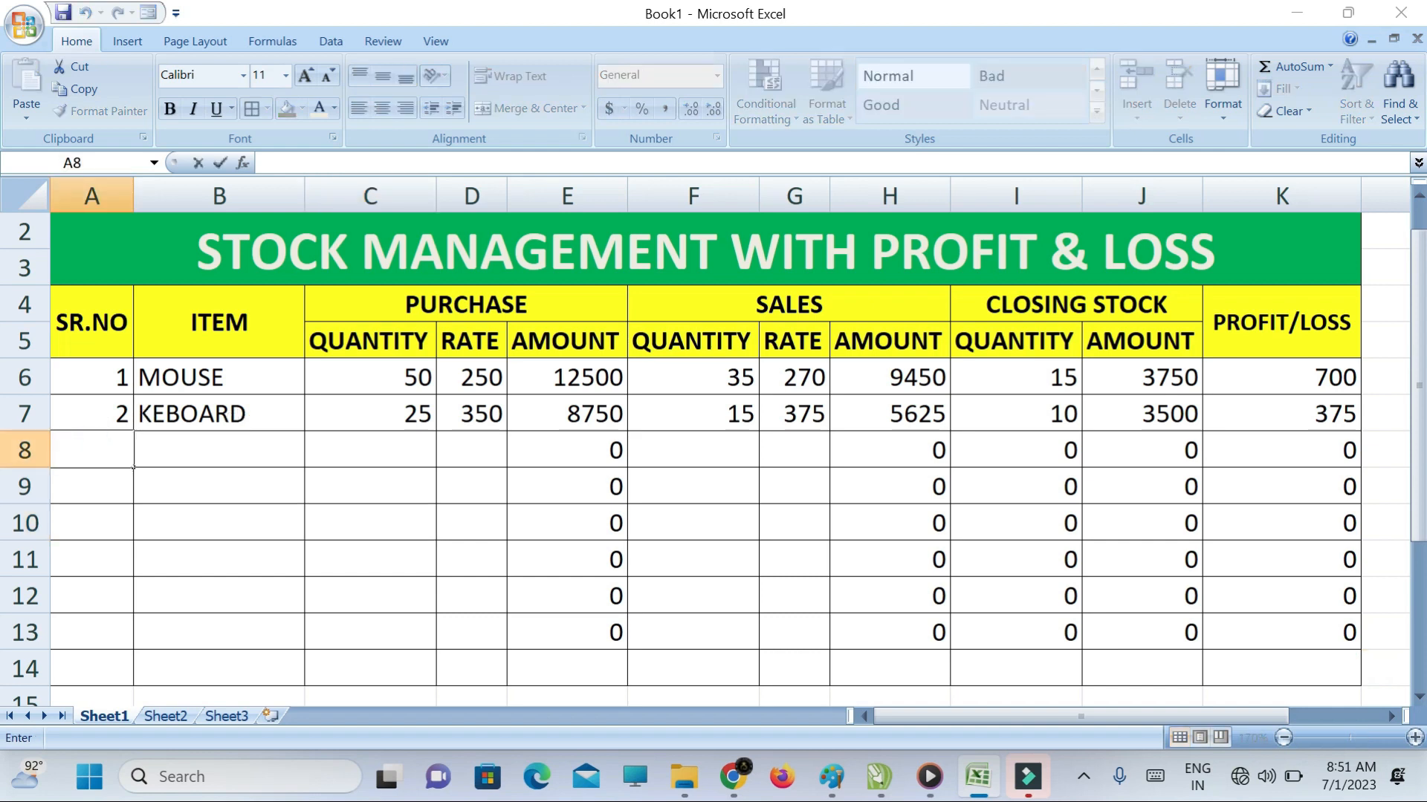
{"action": "type", "text": "3"}
{"action": "key", "text": "Tab"}
{"action": "type", "text": "LCD"}
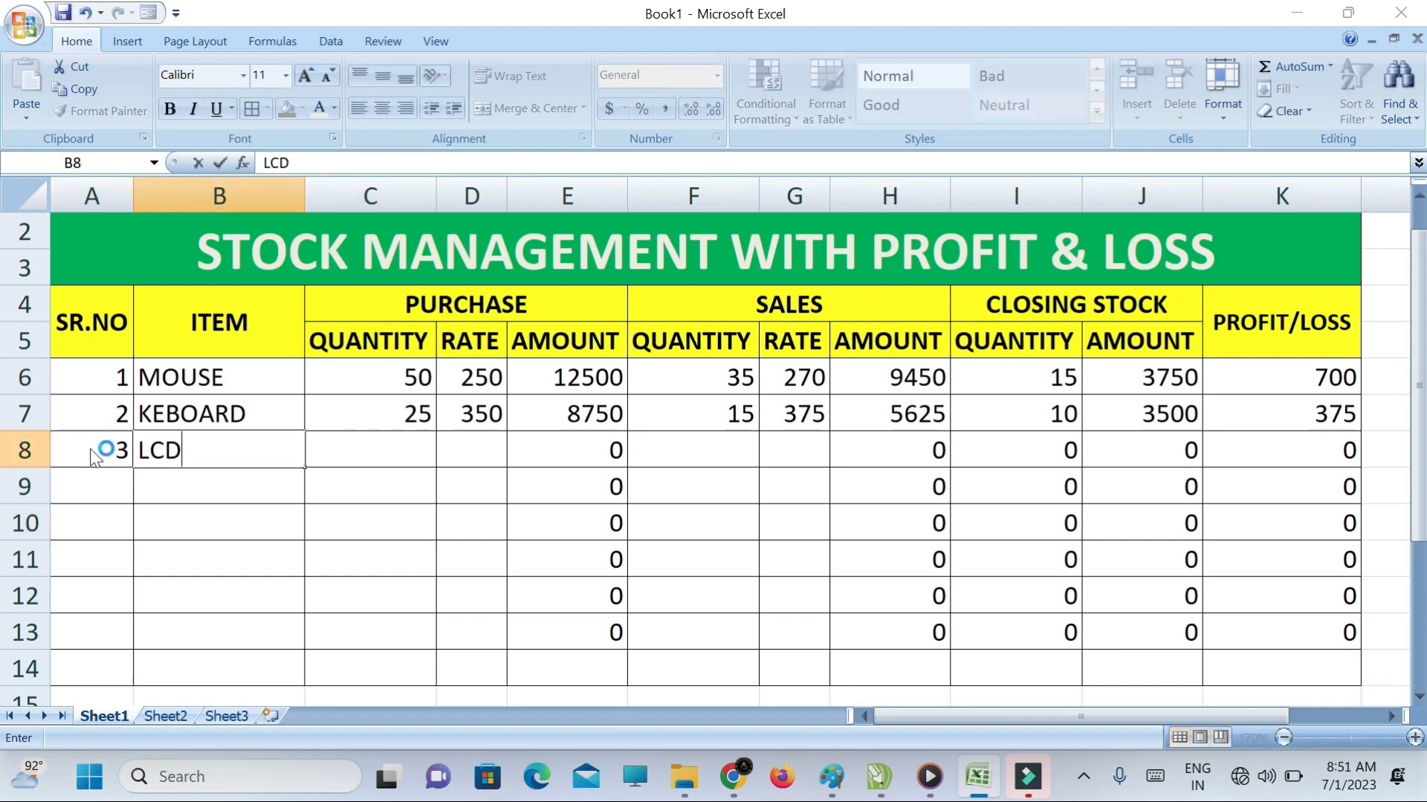
{"action": "key", "text": "Tab"}
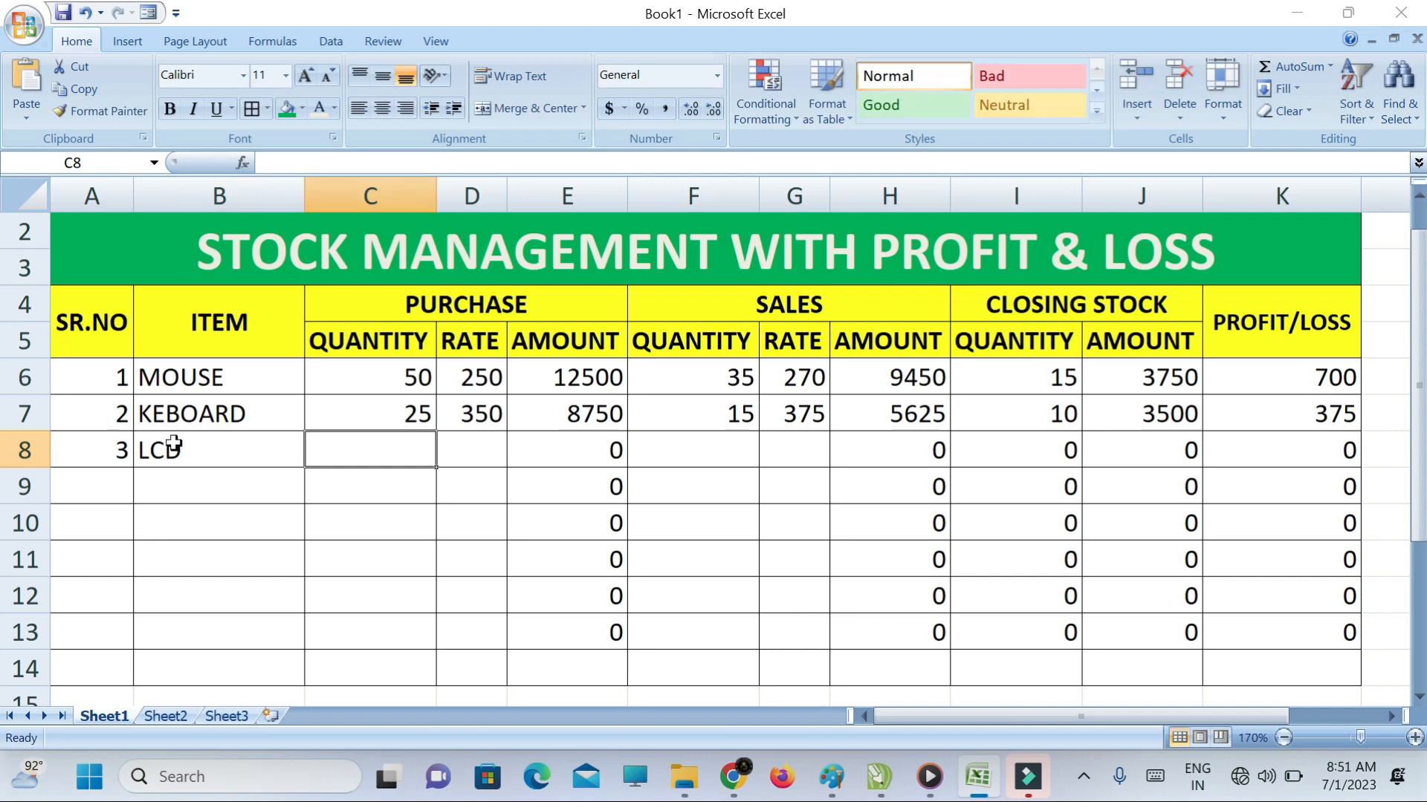
Enter purchase quantity 30 and purchase rate 2500 for the LCD item in row 8.
{"action": "type", "text": "30"}
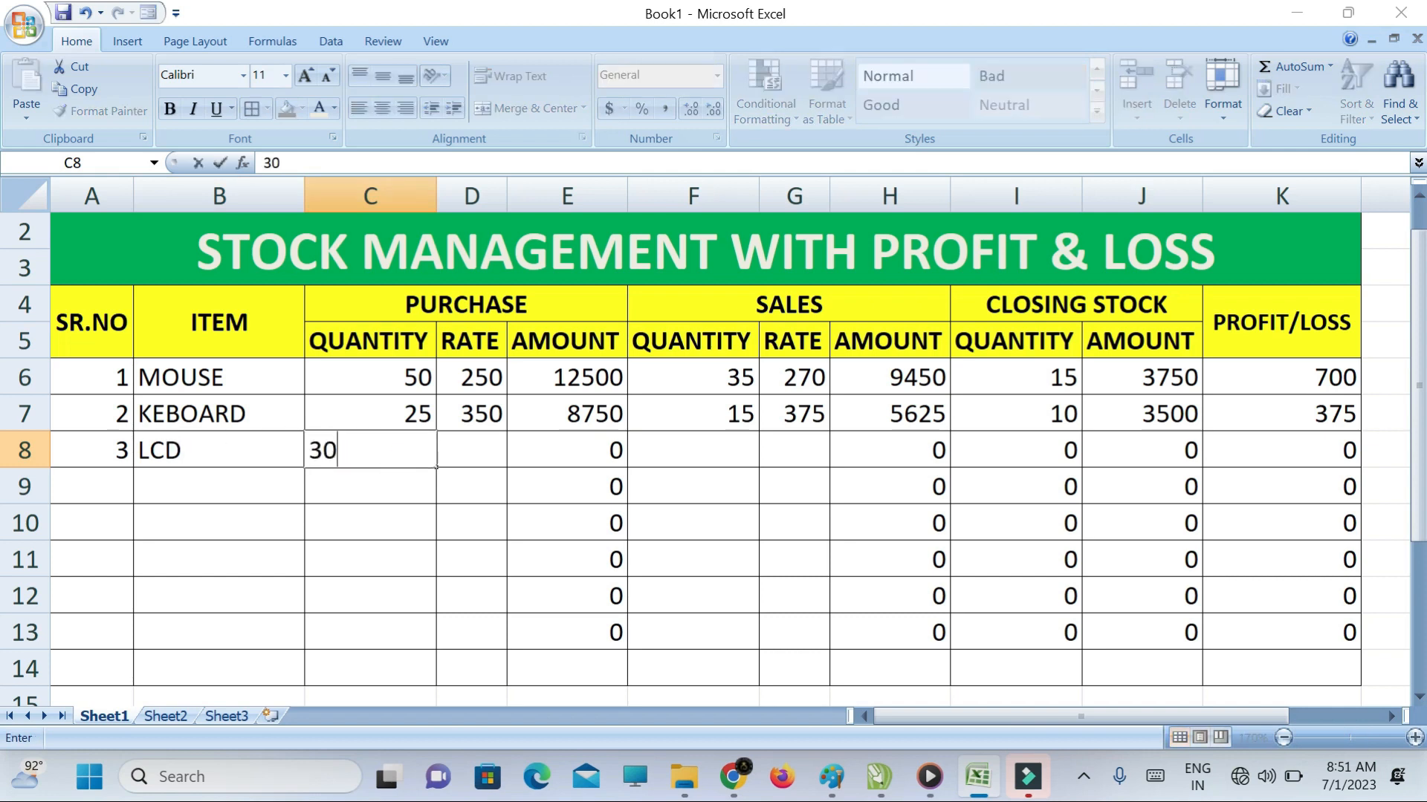
{"action": "key", "text": "Tab"}
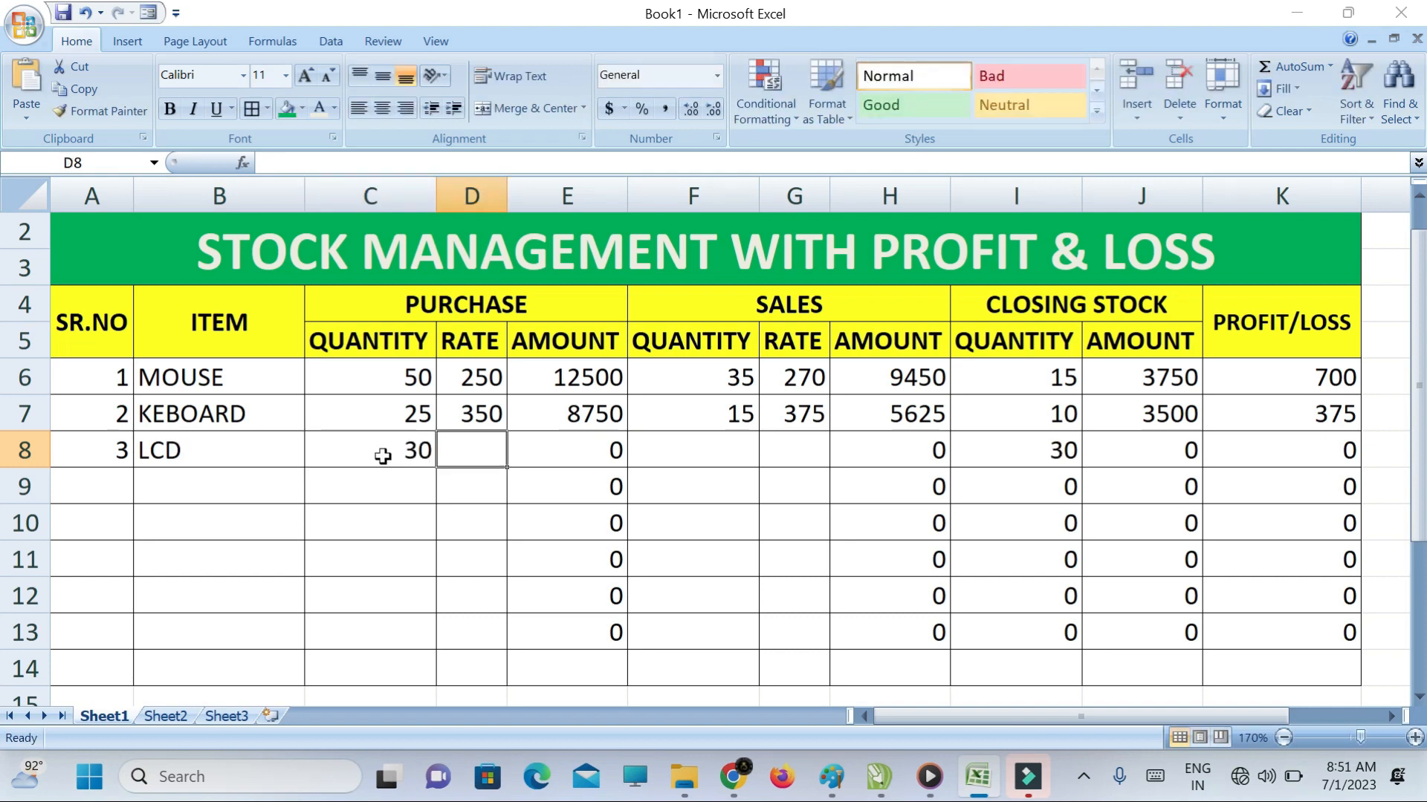
{"action": "type", "text": "2500"}
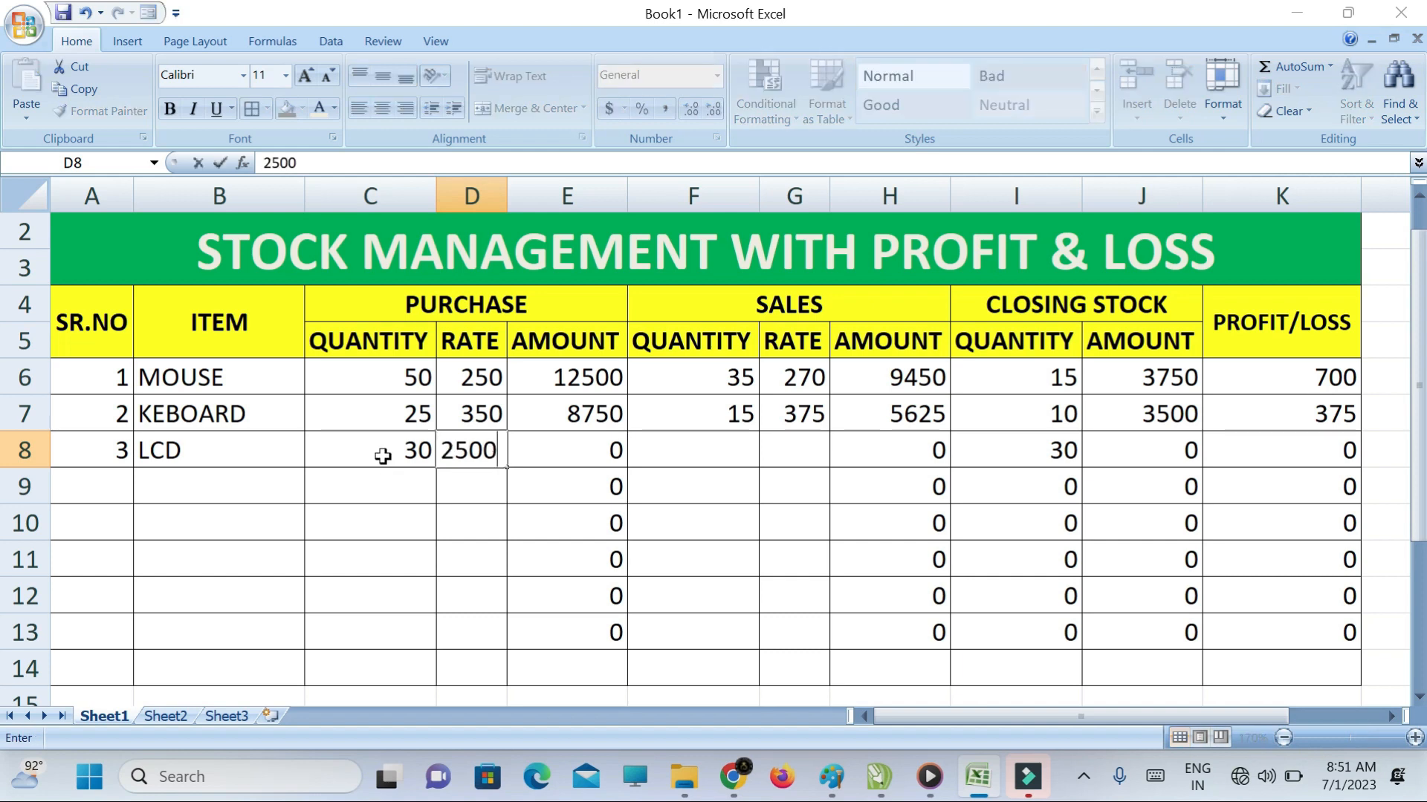
{"action": "key", "text": "Tab"}
{"action": "key", "text": "Tab"}
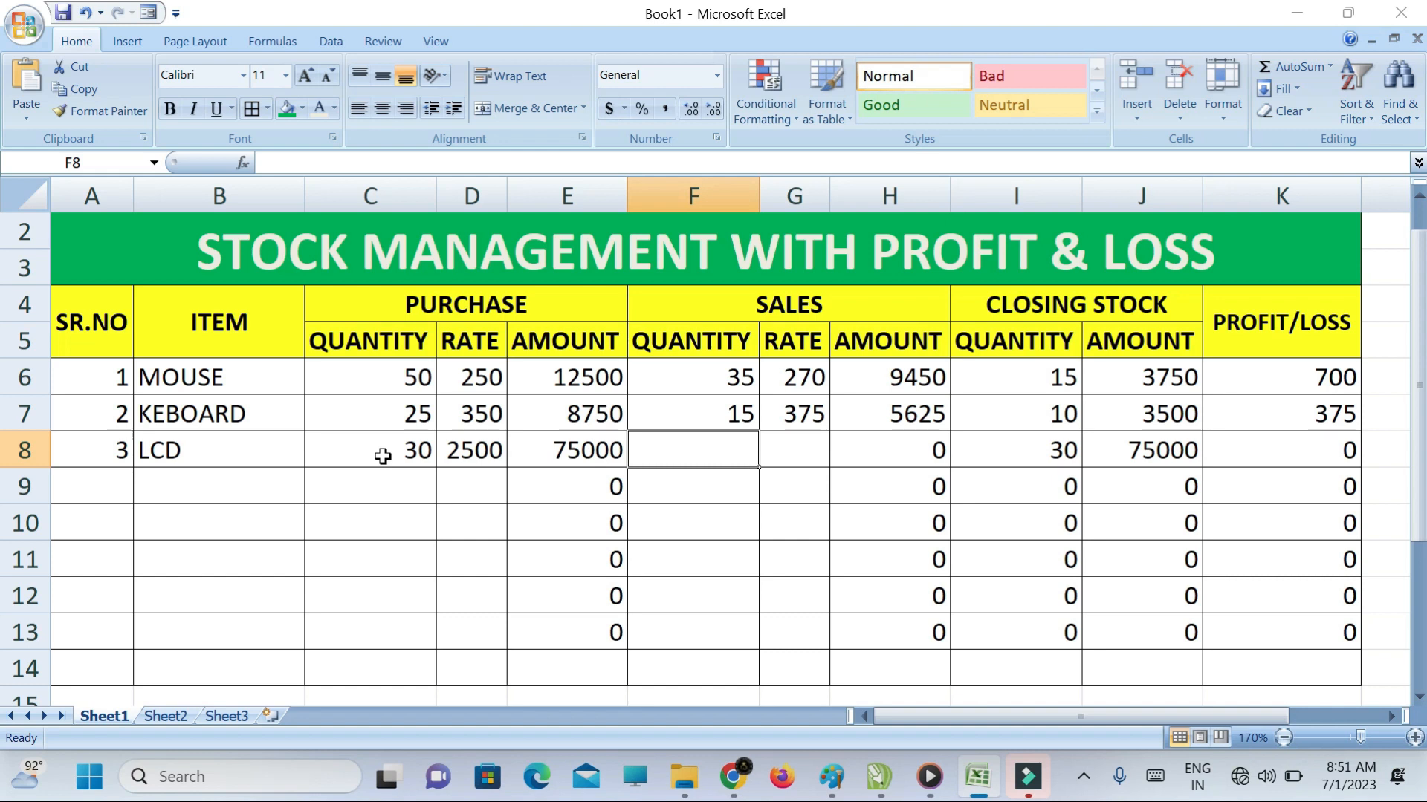
Enter sales quantity 20 and sales rate 3000 for the LCD item in row 8.
{"action": "type", "text": "20"}
{"action": "key", "text": "Tab"}
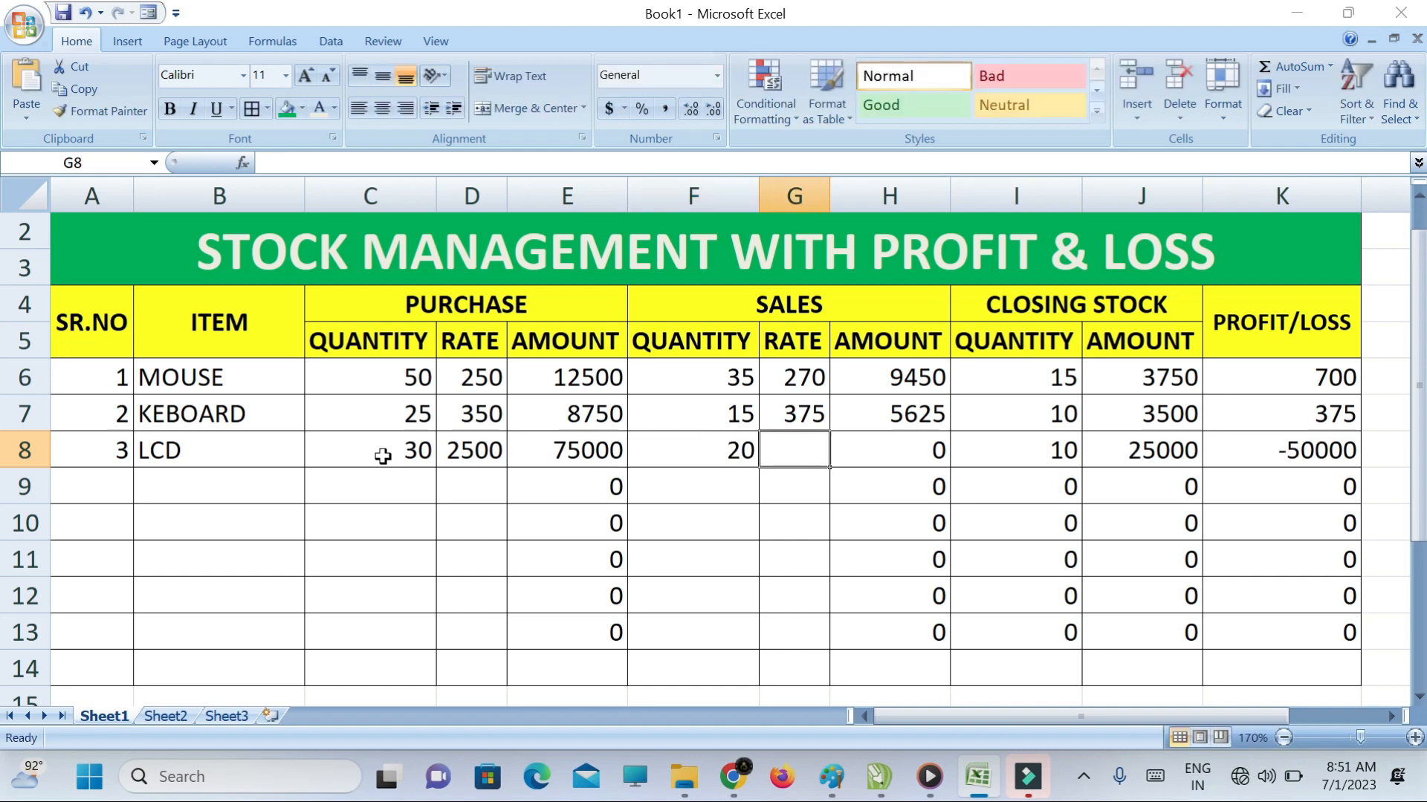
{"action": "type", "text": "3000"}
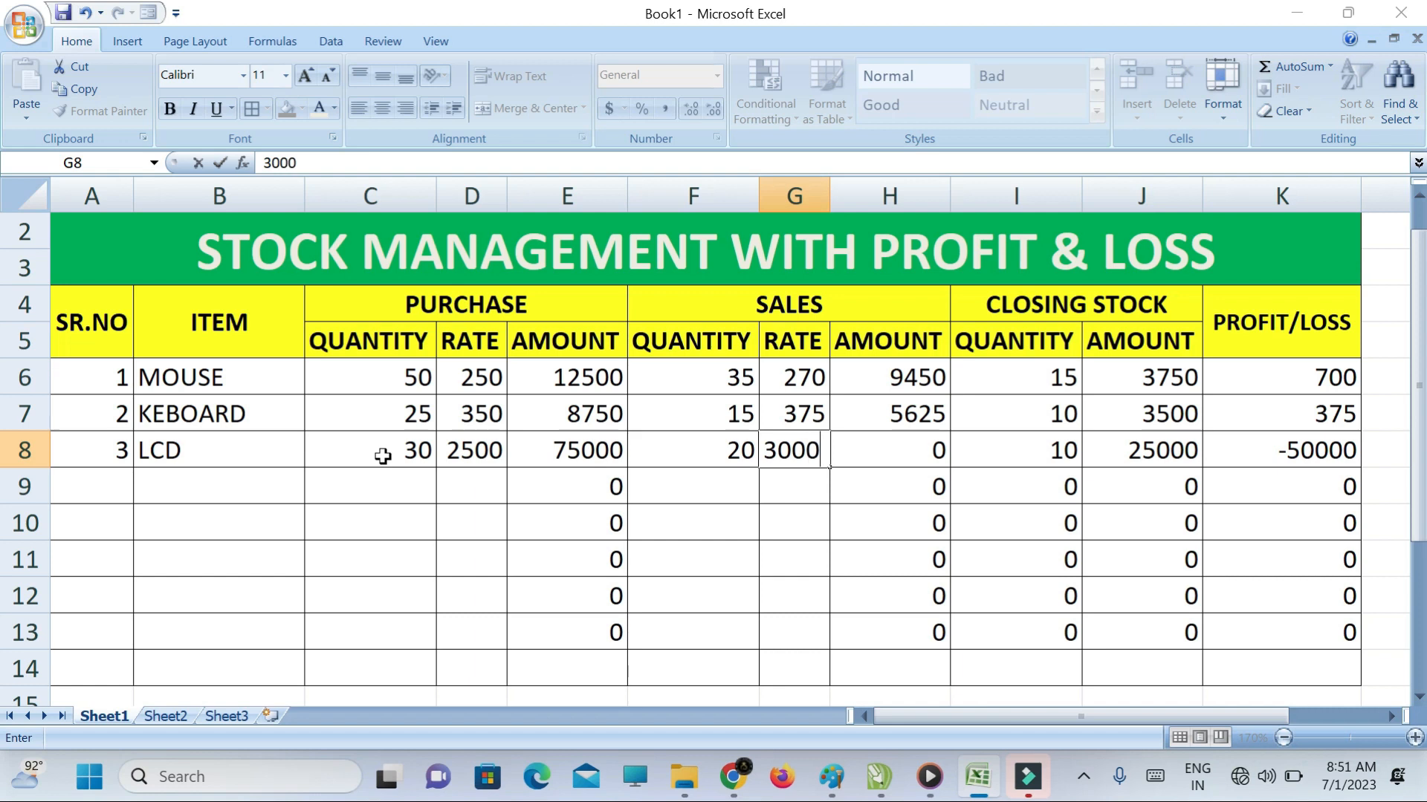
{"action": "key", "text": "Tab"}
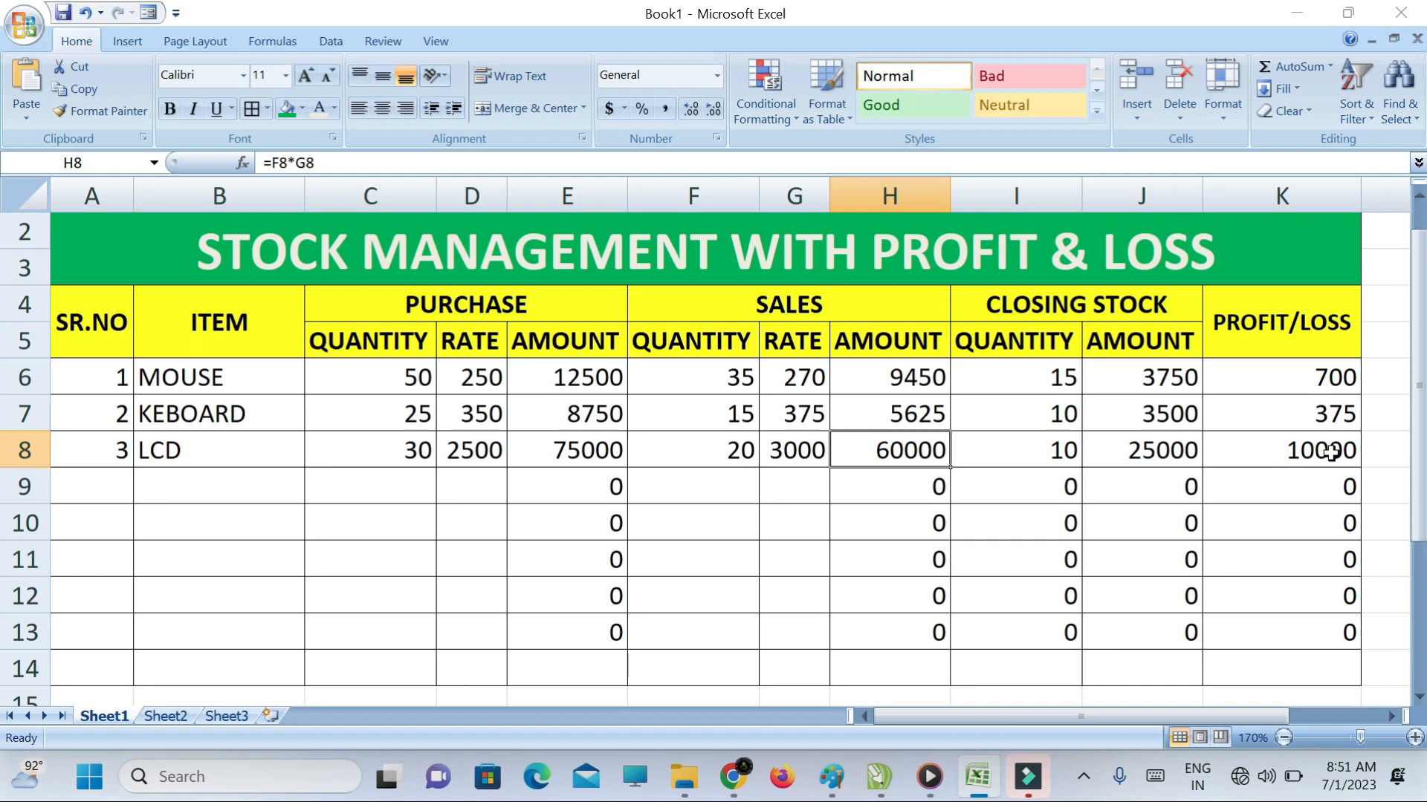
Extend the serial number series from A6:A8 down to A13, numbering the rows through 8.
{"action": "left_click", "coordinate": [107, 485]}
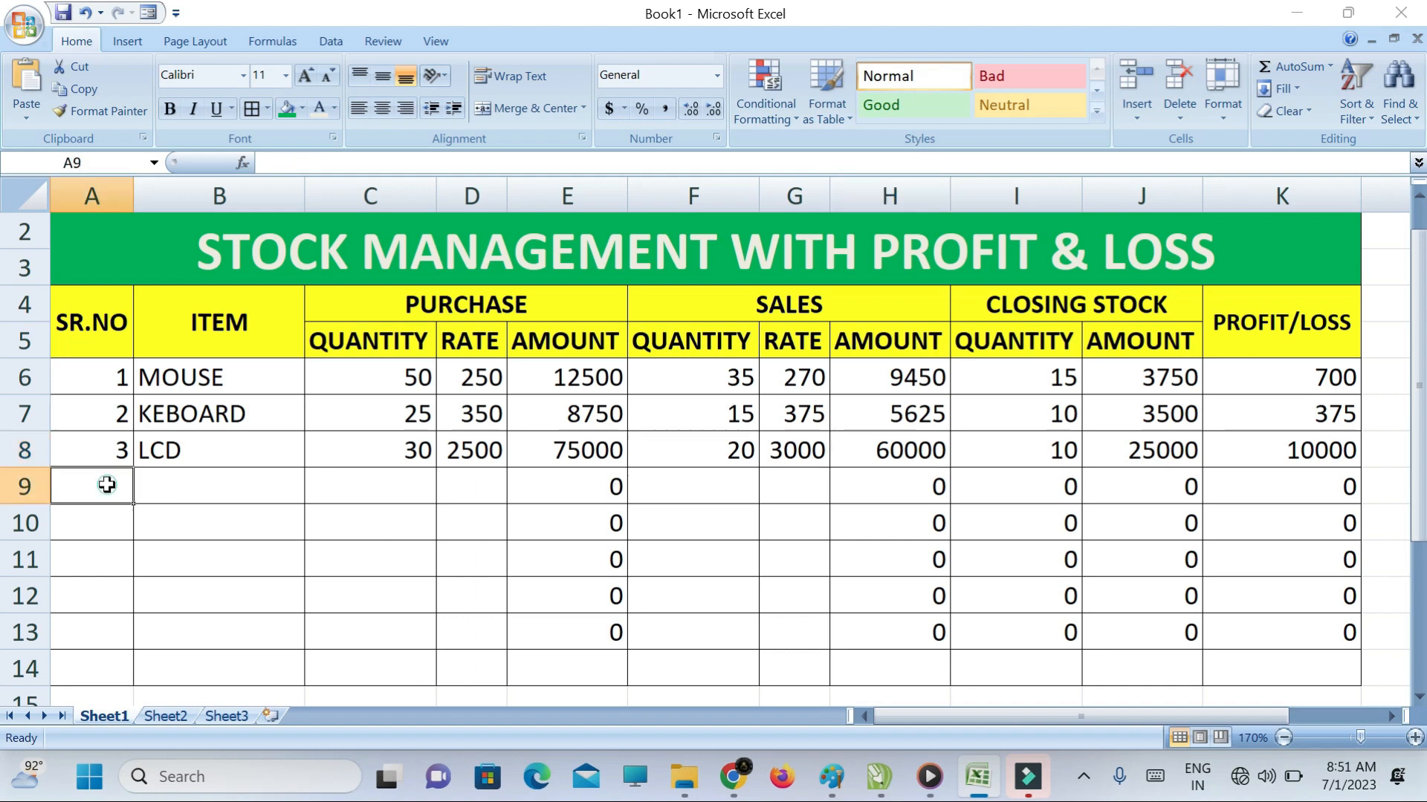
{"action": "left_click_drag", "start_coordinate": [111, 371], "coordinate": [110, 451]}
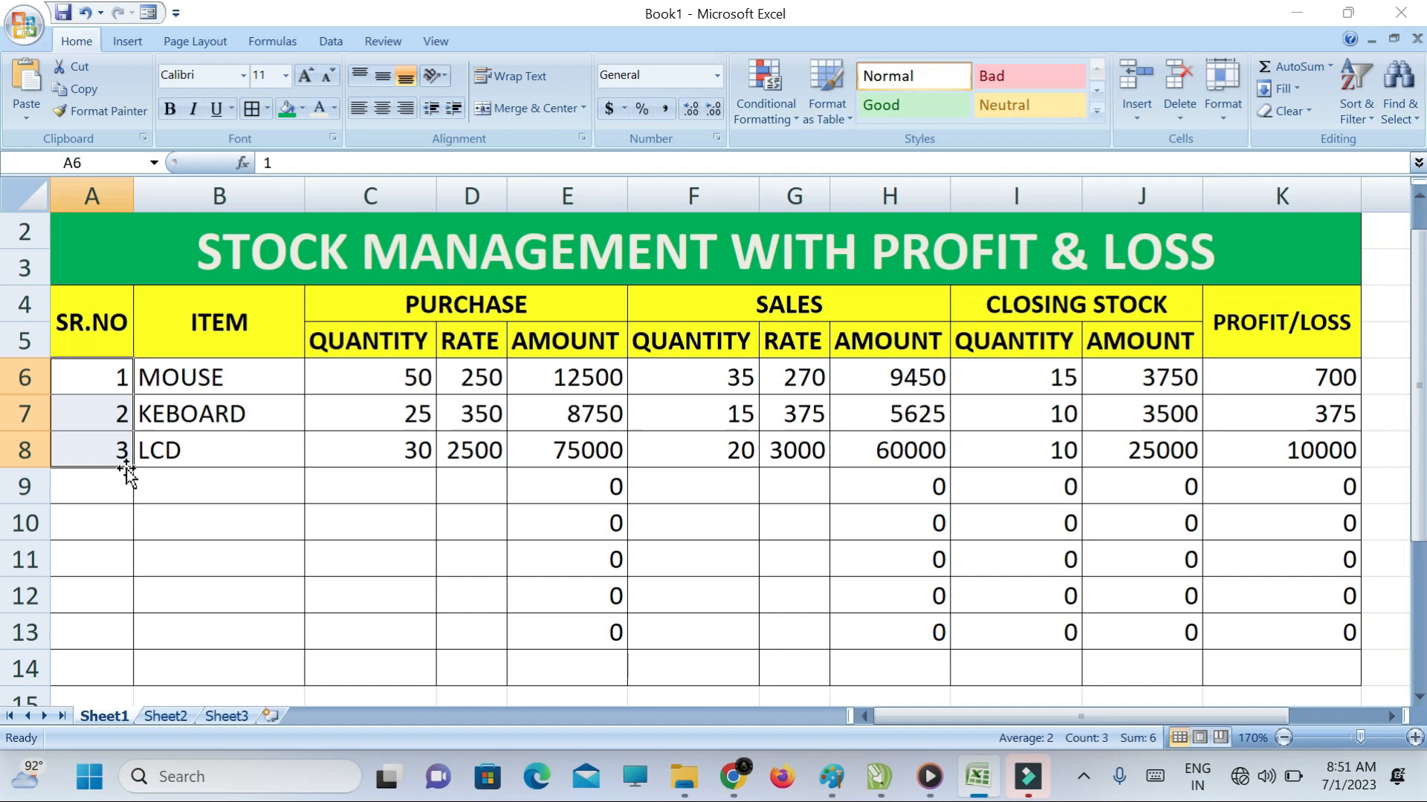
{"action": "left_click_drag", "start_coordinate": [133, 470], "coordinate": [125, 646]}
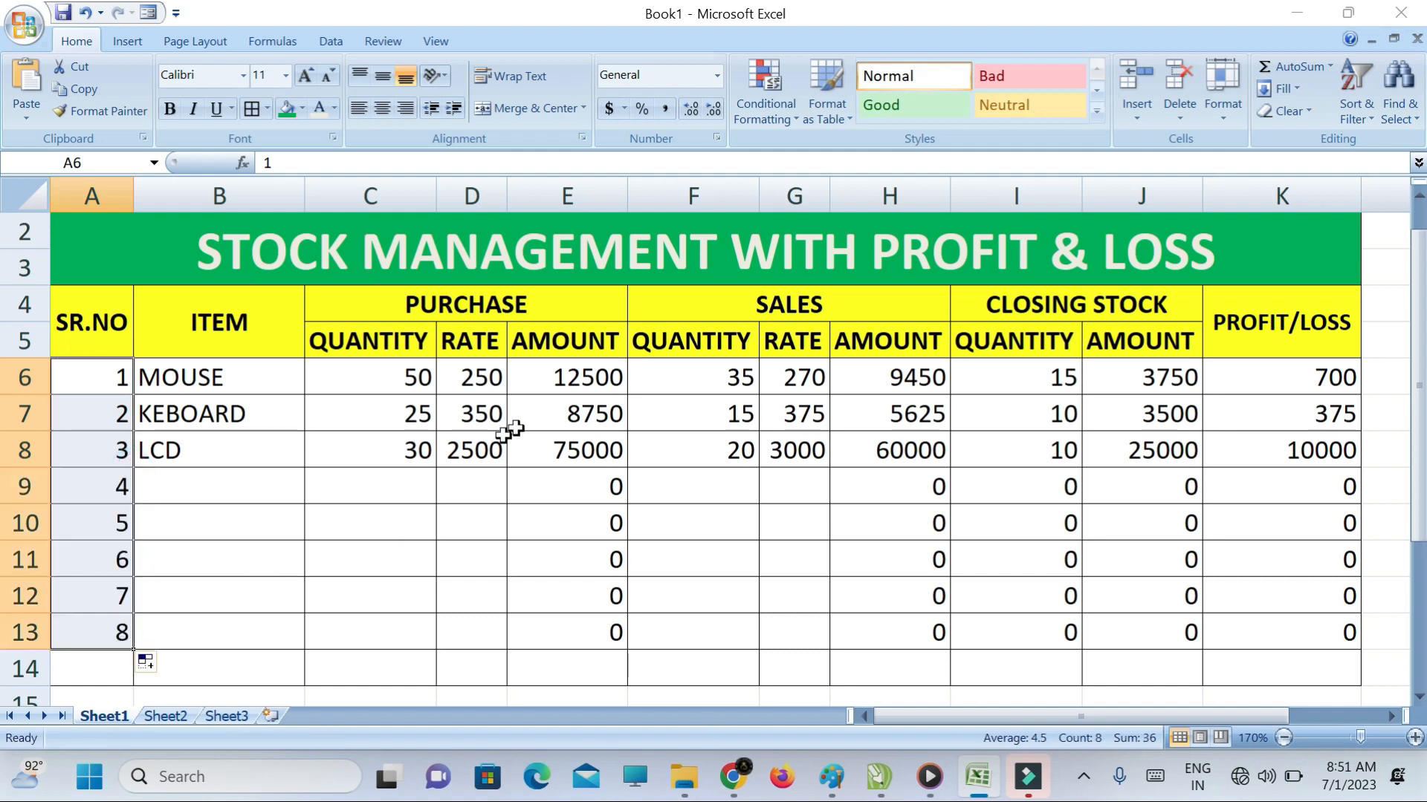